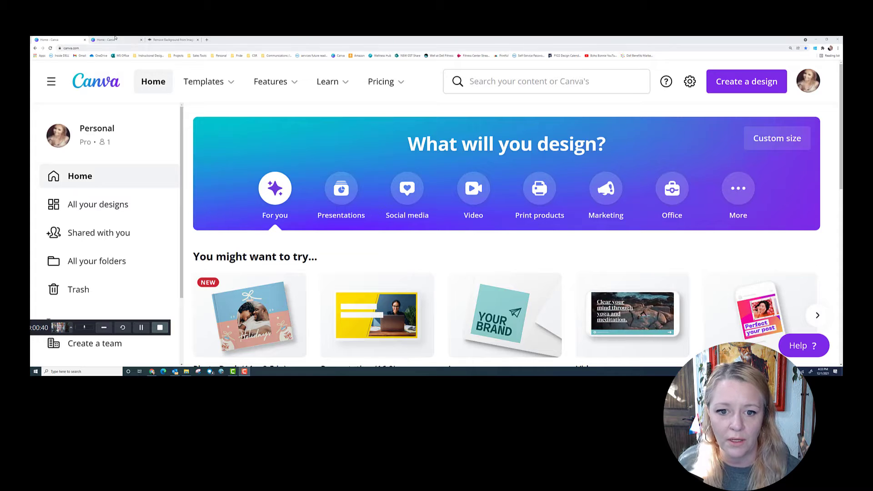
# Open a new Chrome tab with the Google start page beside Canva
pyautogui.click(207, 41)
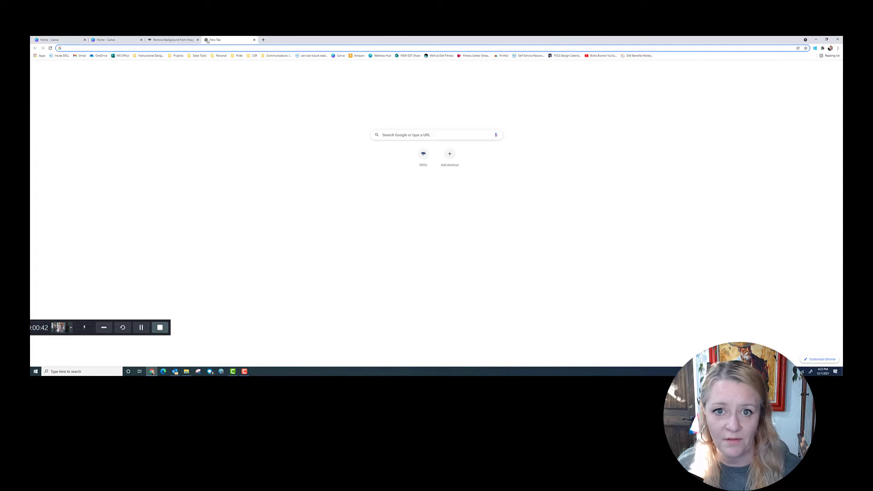
# Search Google for 'lil nas x' and switch to the Images results
pyautogui.click(402, 135)
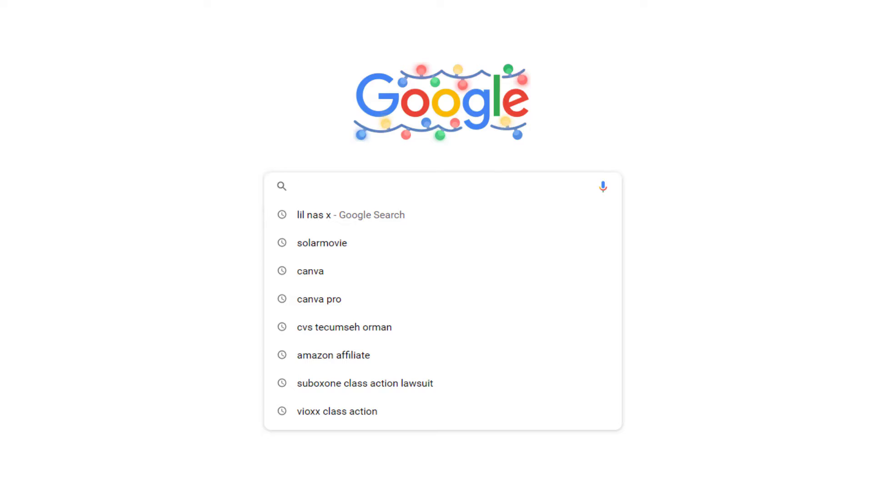
pyautogui.click(304, 219)
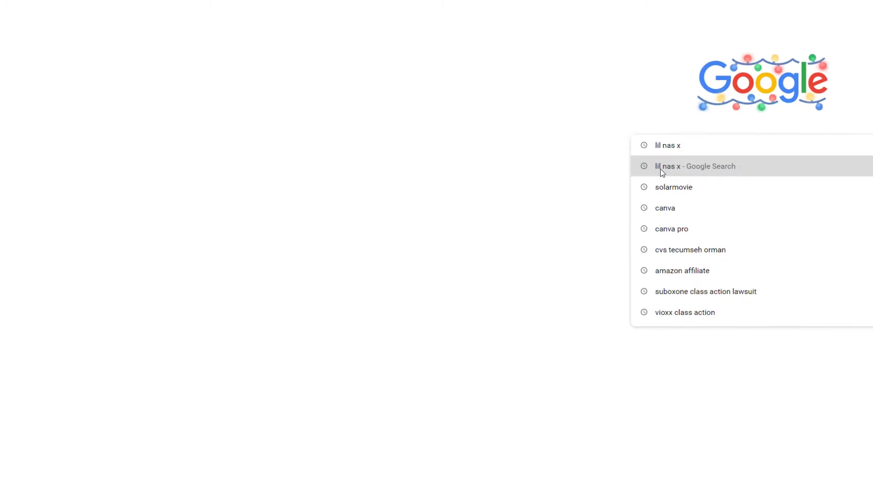
pyautogui.click(661, 168)
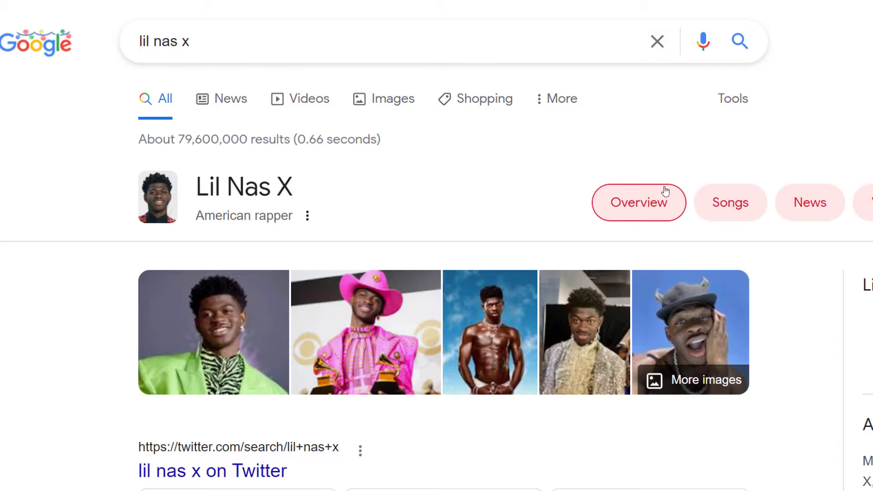
pyautogui.click(393, 103)
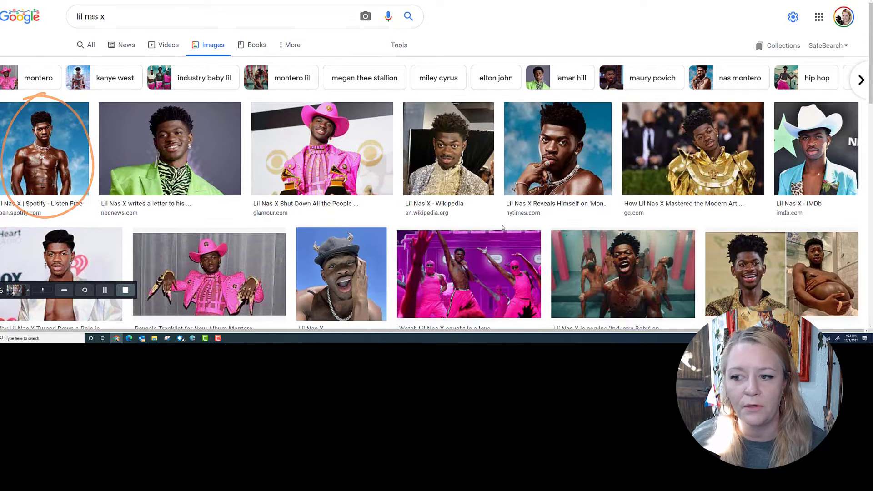
# Preview the Spotify photo, then open the 1800 × 1800 New York Times portrait
pyautogui.scroll(-1, 502, 244)
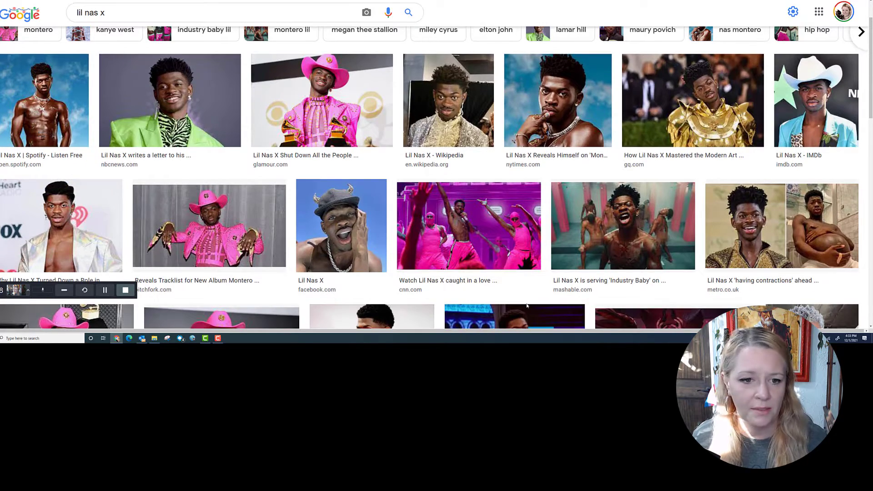
pyautogui.click(33, 107)
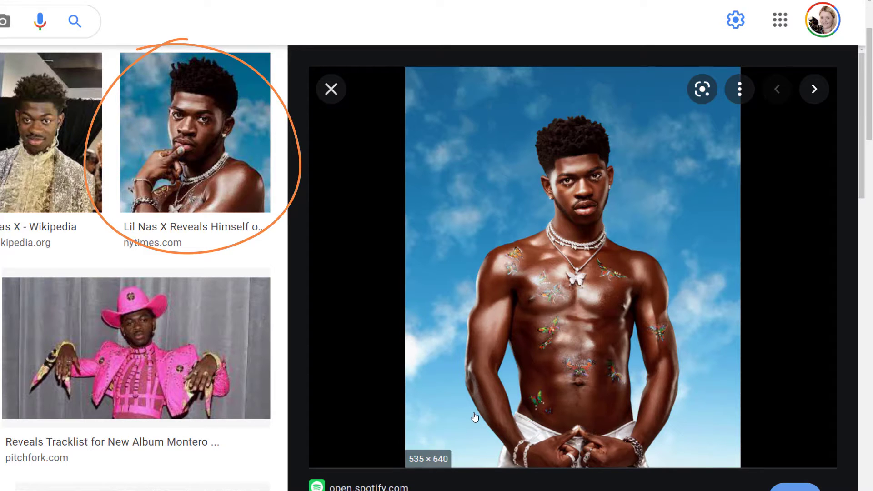
pyautogui.click(205, 160)
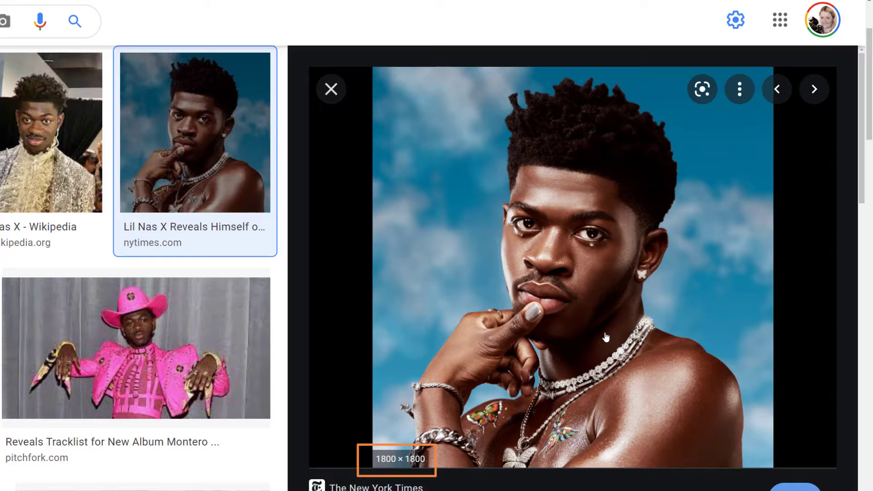
pyautogui.scroll(-3, 149, 369)
pyautogui.scroll(-1, 149, 368)
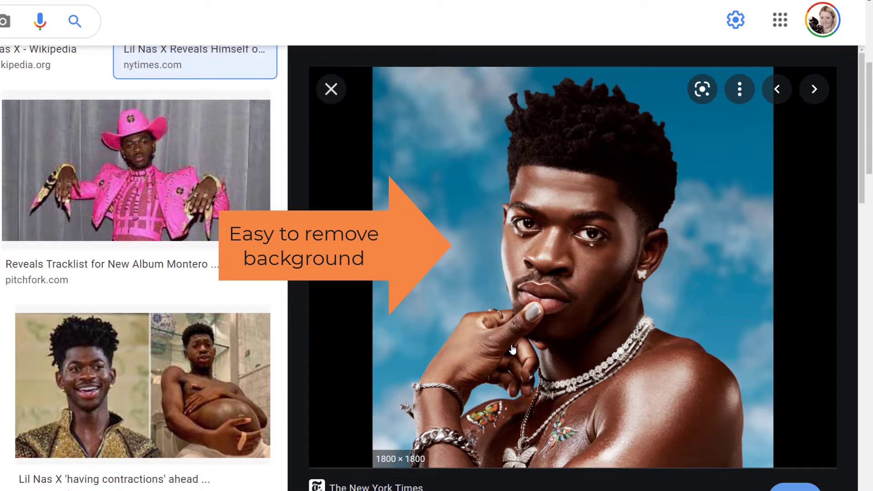
pyautogui.scroll(1, 512, 353)
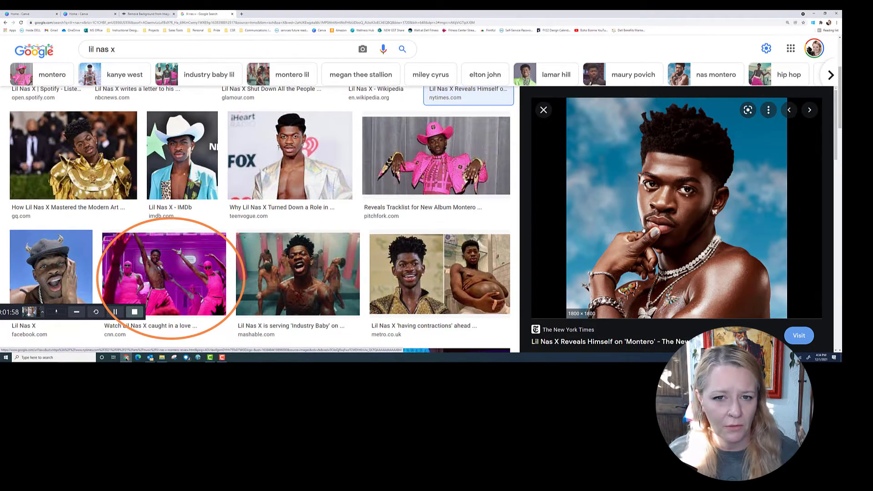
# Compare the CNN photo, reselect the New York Times portrait, then go back to Canva
pyautogui.click(181, 285)
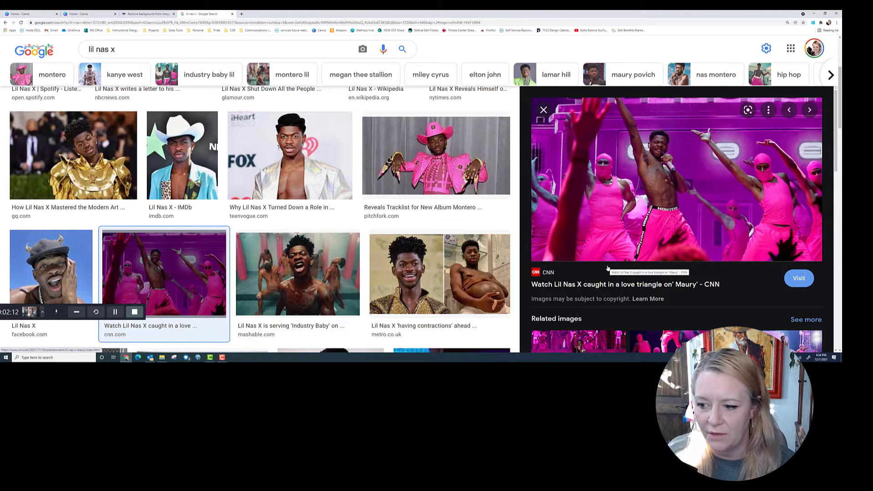
pyautogui.scroll(2, 421, 179)
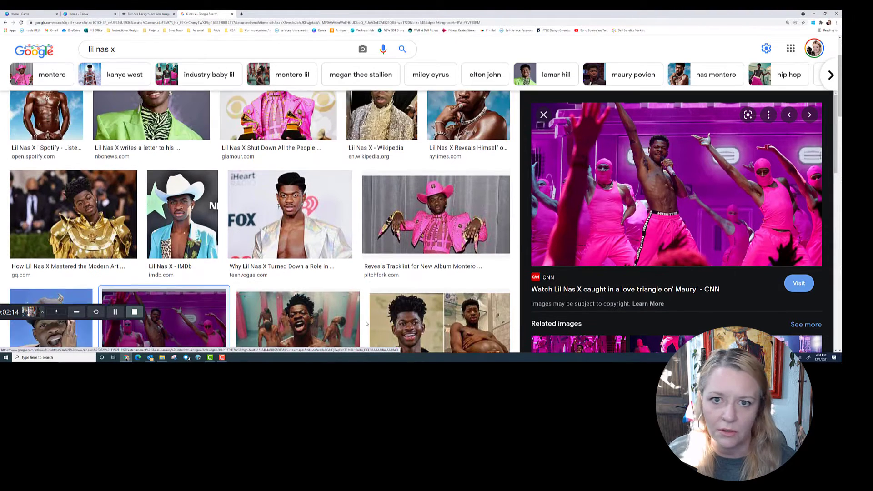
pyautogui.click(453, 155)
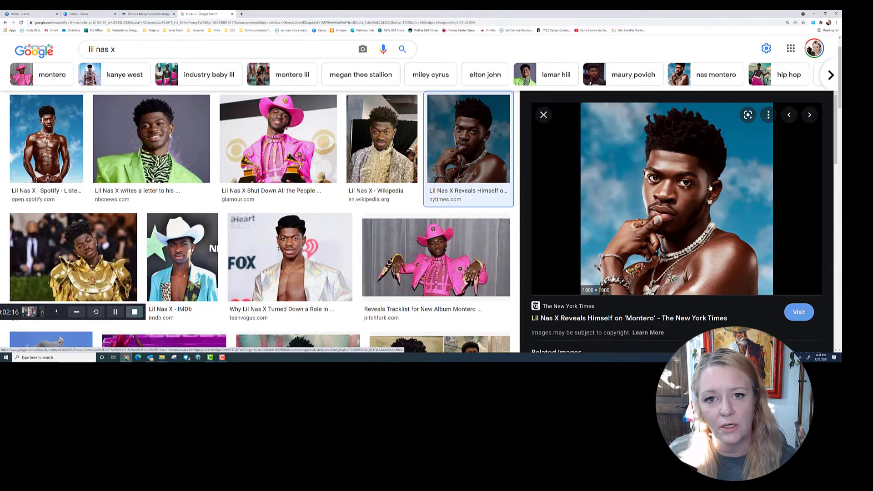
pyautogui.rightClick(689, 182)
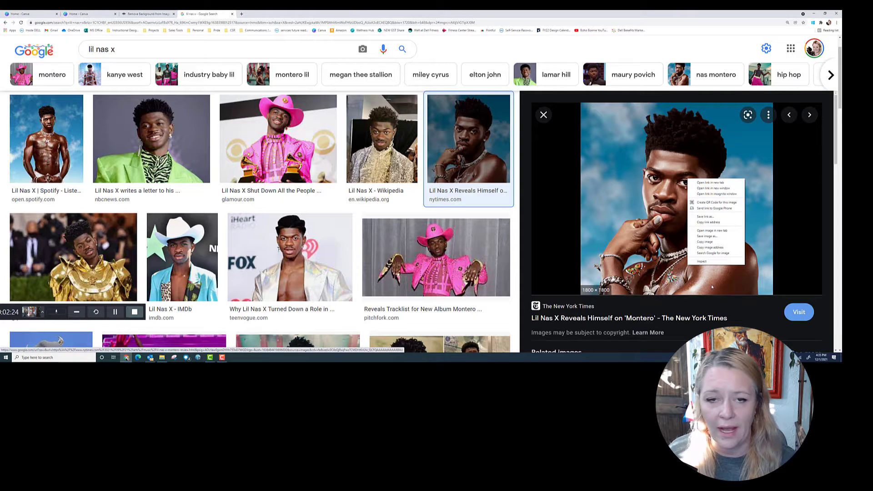
pyautogui.click(90, 13)
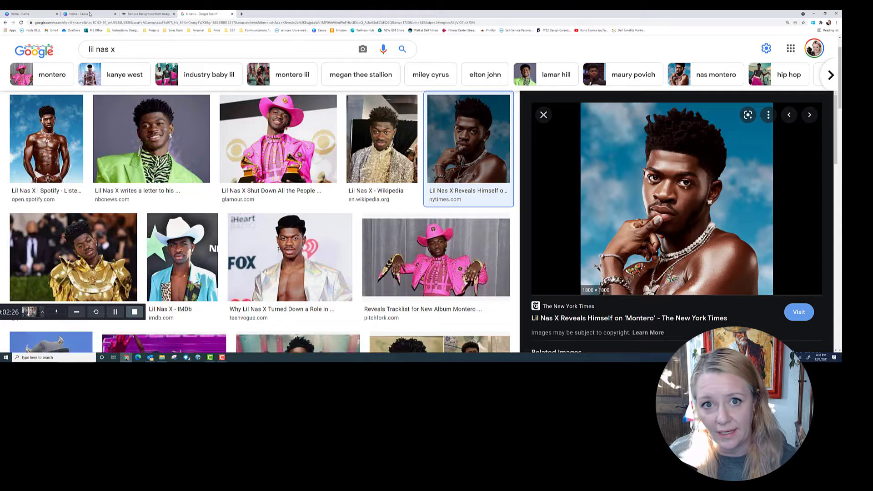
pyautogui.click(90, 14)
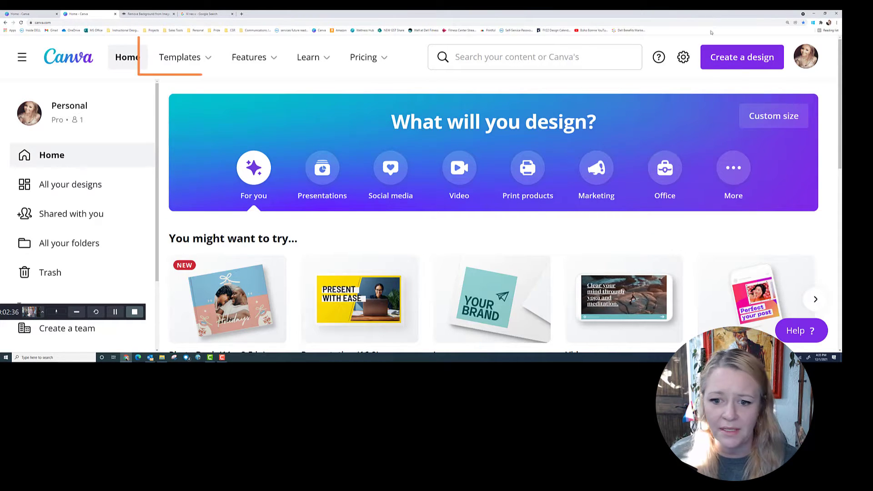
# Create a new blank Desktop Wallpaper design from the Suggested design types
pyautogui.moveTo(253, 59)
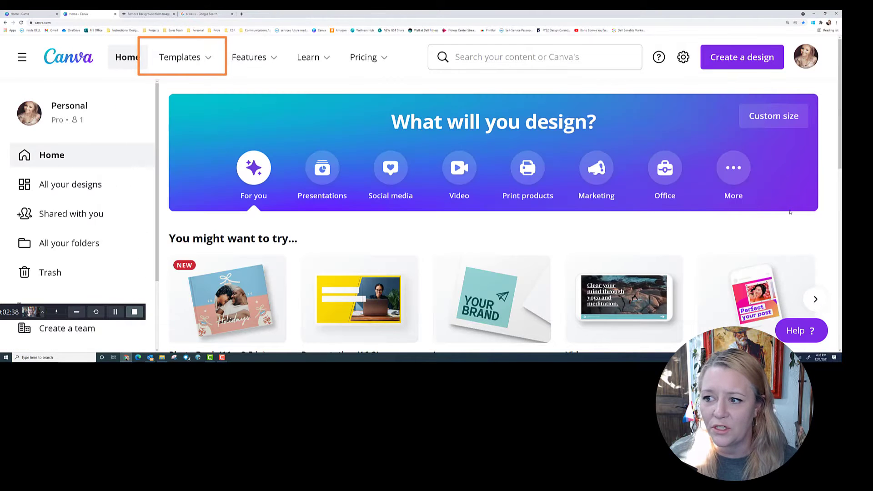
pyautogui.moveTo(166, 64)
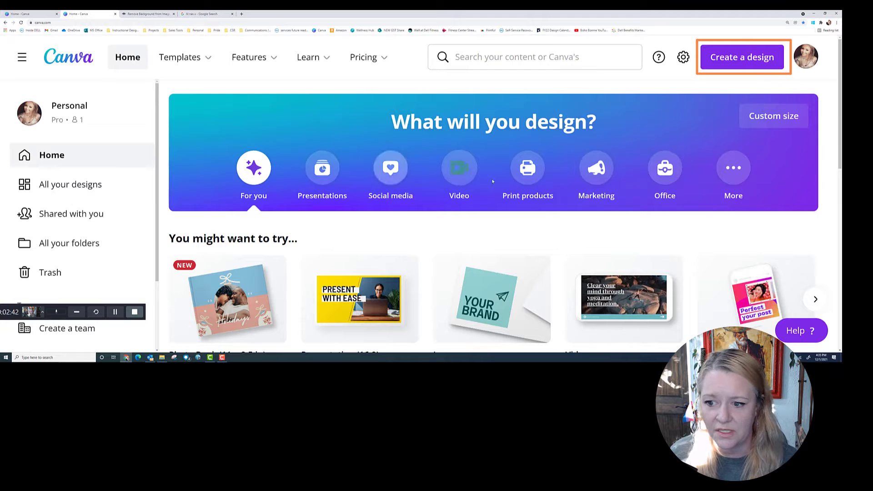
pyautogui.click(734, 58)
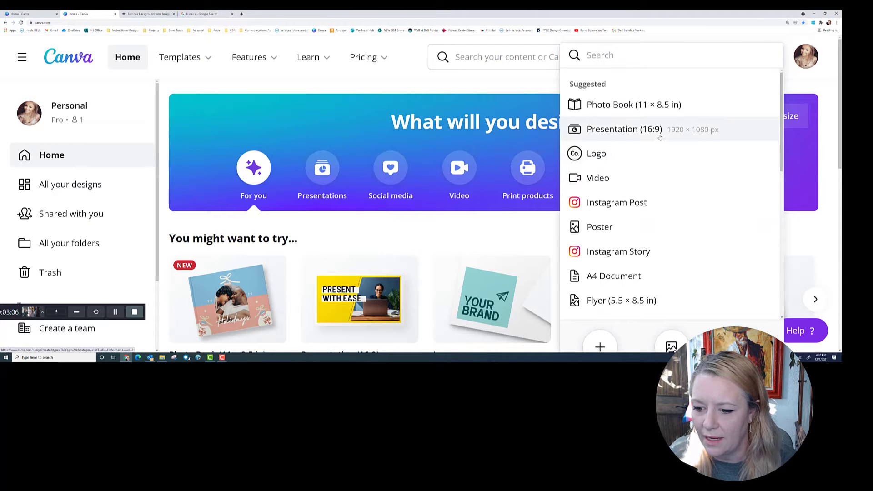
pyautogui.scroll(-3, 664, 177)
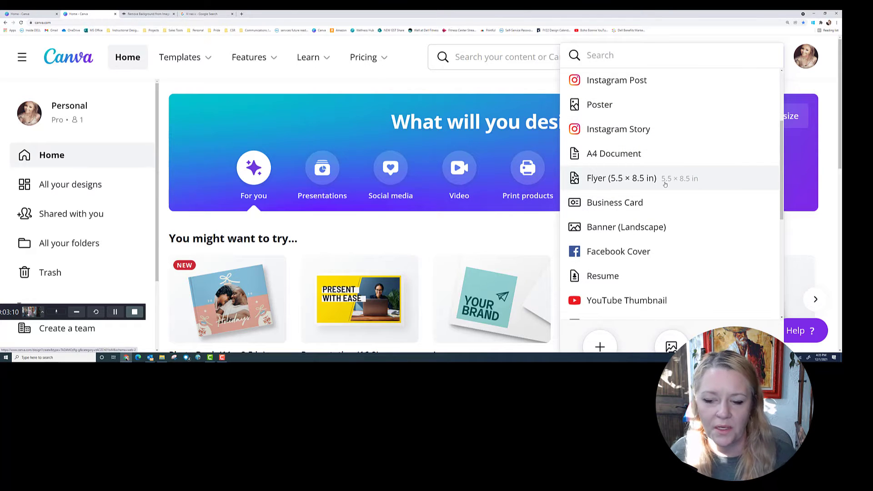
pyautogui.scroll(-1, 647, 241)
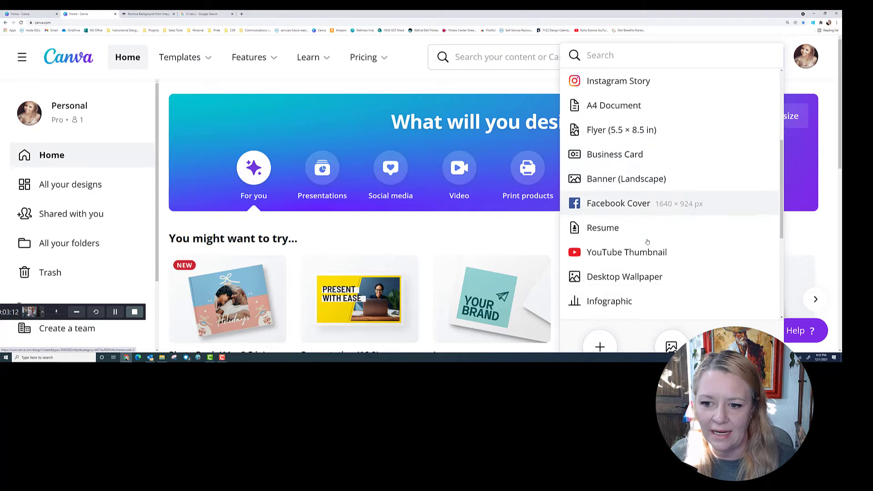
pyautogui.click(652, 276)
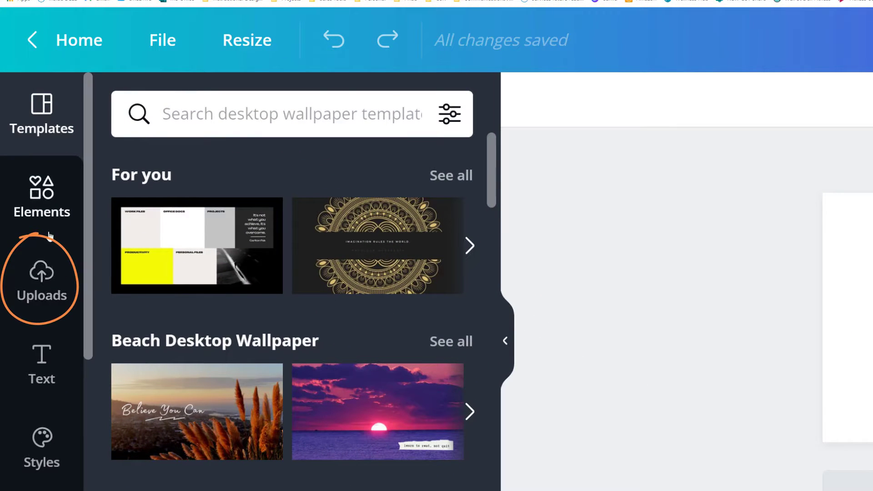
# Upload the 1314651 pink-sunset Lil Nas X photo from the computer to Uploads
pyautogui.click(43, 278)
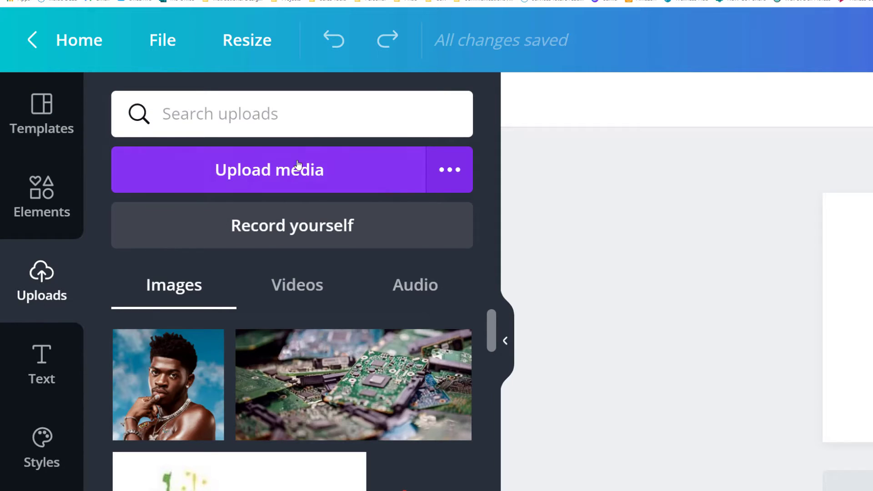
pyautogui.click(296, 170)
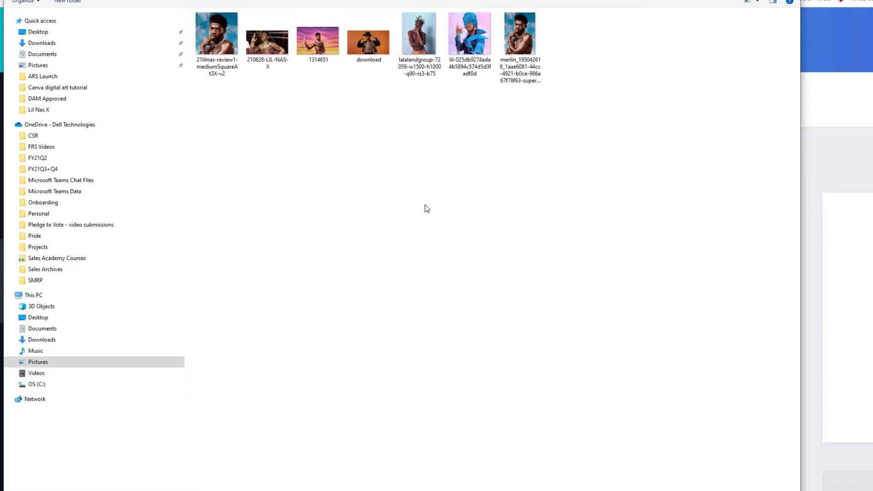
pyautogui.scroll(3, 458, 247)
pyautogui.scroll(4, 458, 247)
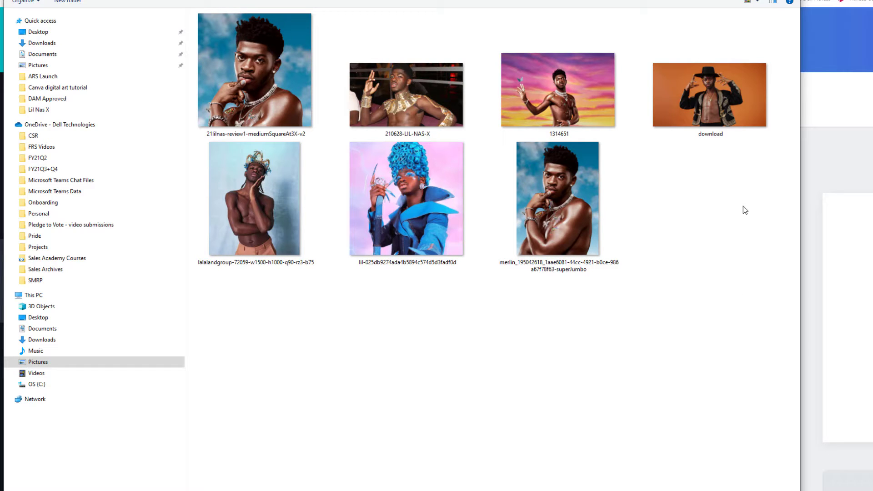
pyautogui.doubleClick(554, 101)
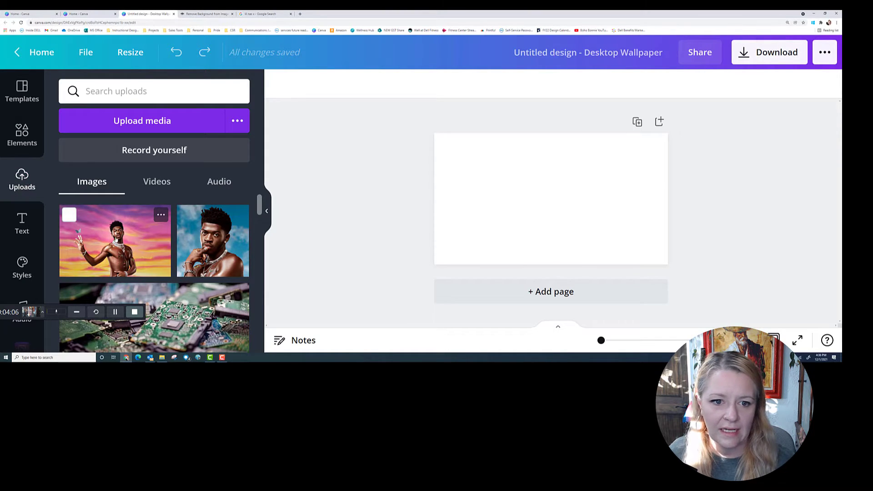
# Place the pink-sunset photo, remove its background, enlarge it, then switch to remove.bg
pyautogui.click(116, 242)
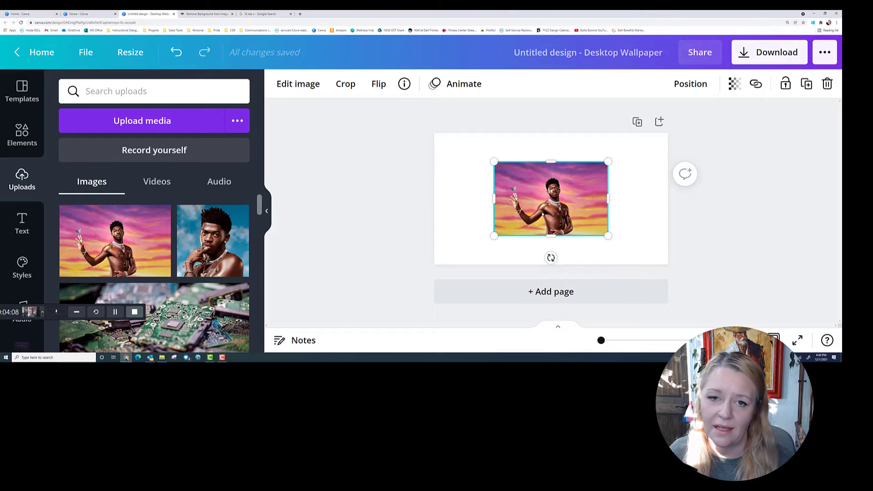
pyautogui.moveTo(552, 198); pyautogui.dragTo(541, 198)
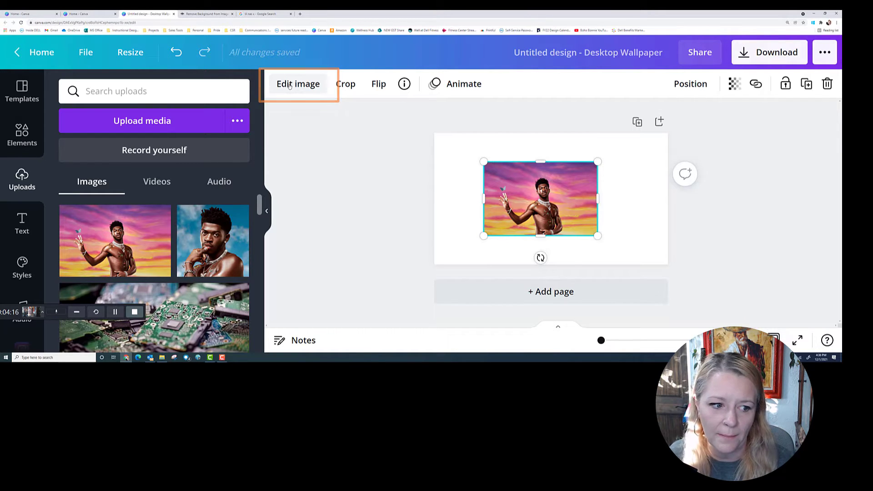
pyautogui.click(296, 85)
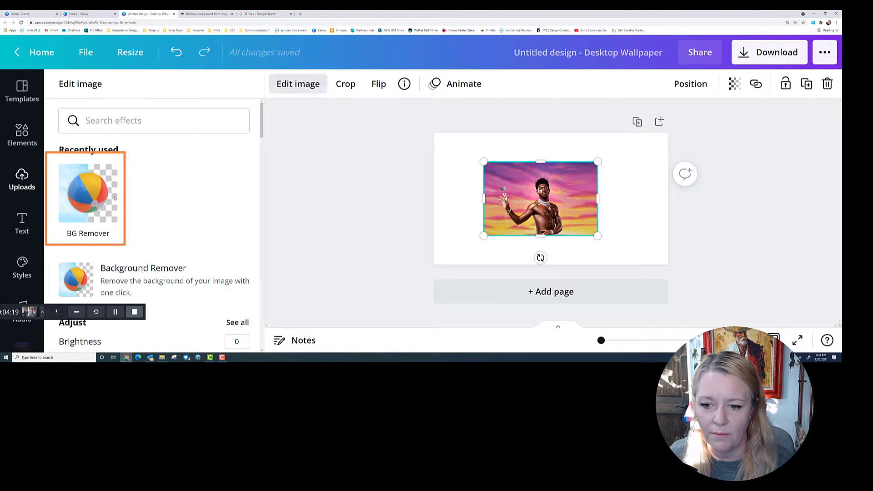
pyautogui.click(86, 195)
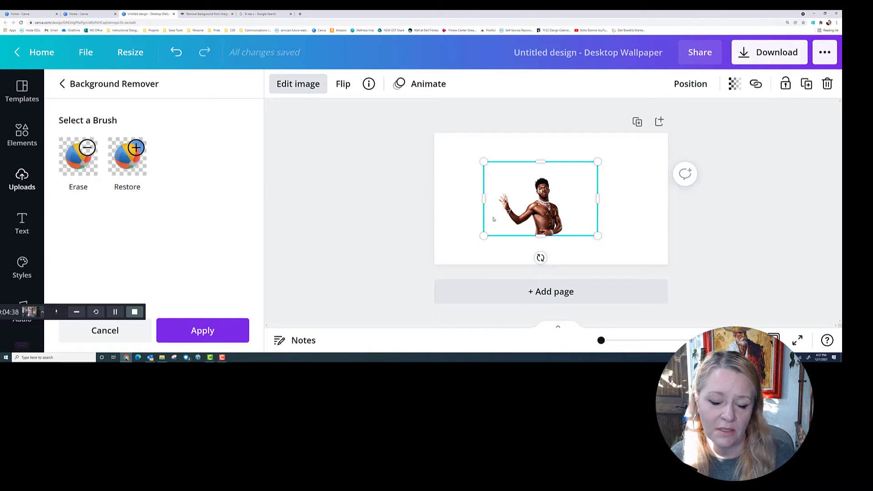
pyautogui.moveTo(483, 161); pyautogui.dragTo(469, 152)
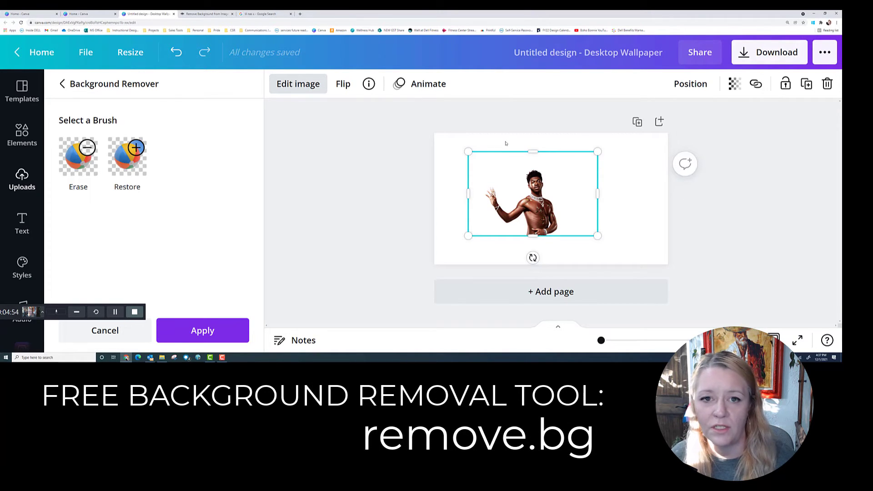
pyautogui.click(216, 13)
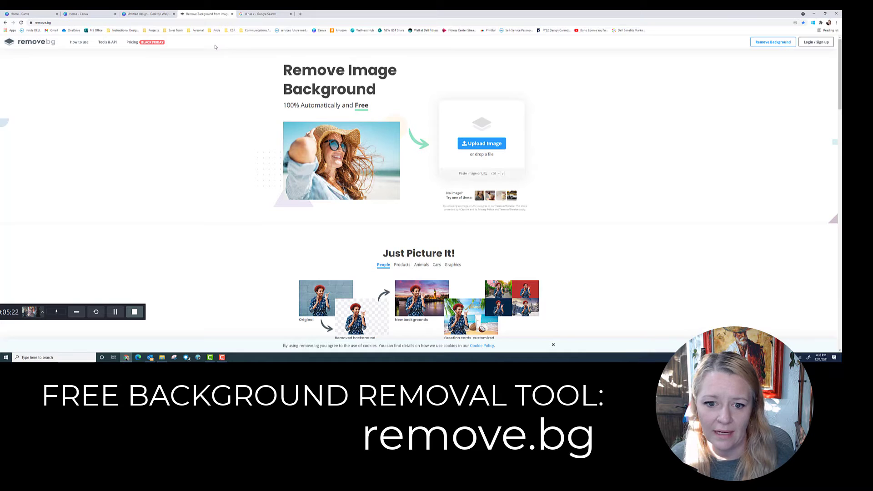
# Start an image upload on remove.bg, cancel the file picker, and return to Canva
pyautogui.click(485, 144)
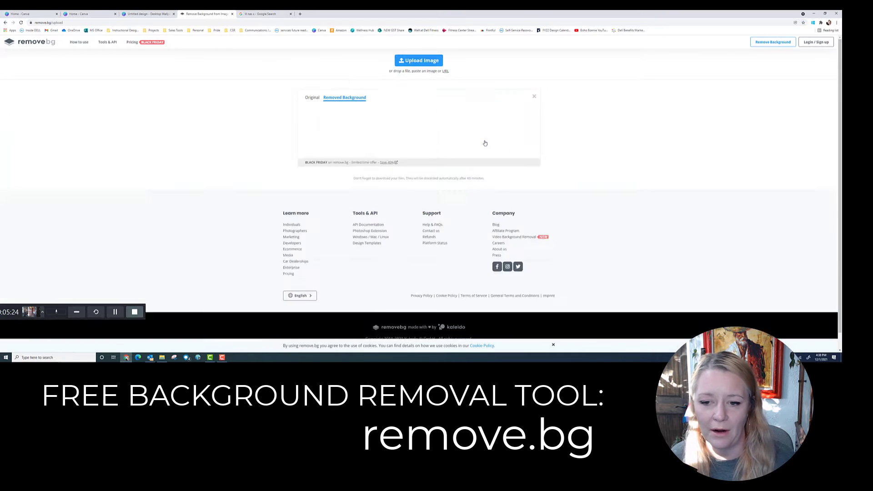
pyautogui.click(485, 143)
pyautogui.click(418, 60)
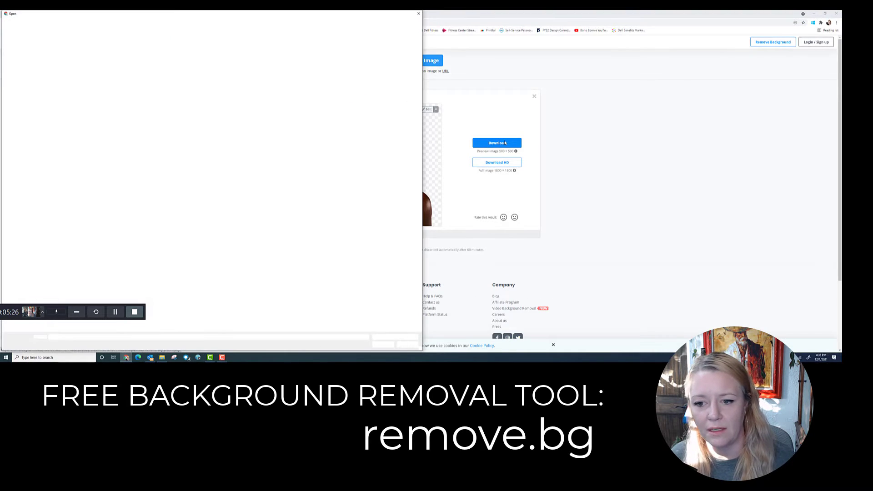
pyautogui.click(420, 13)
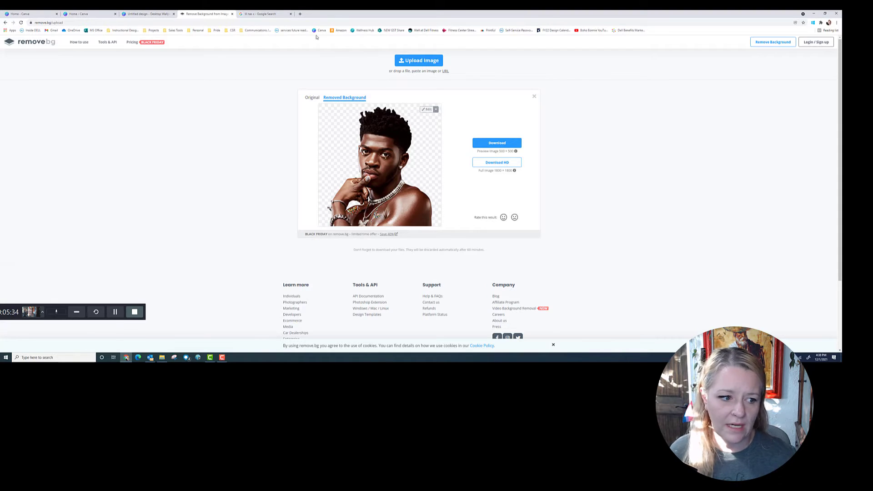
pyautogui.click(85, 12)
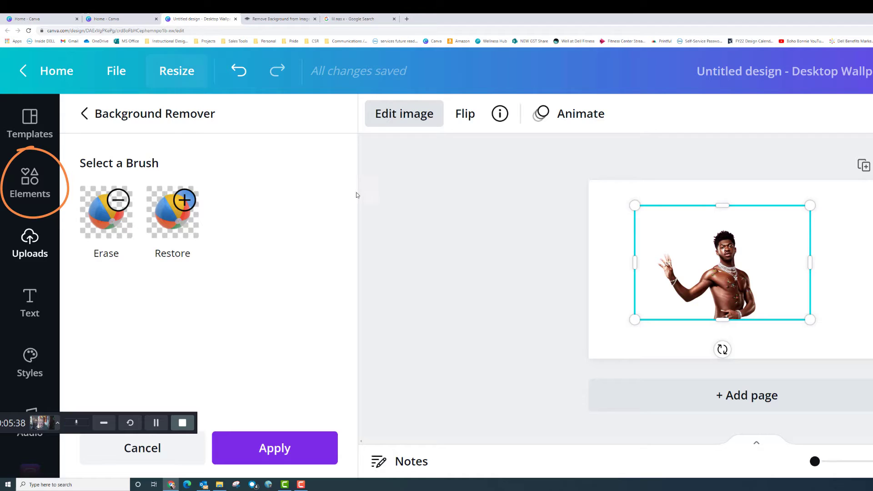
# Search Canva Elements for 'rave' and show only the Graphics results
pyautogui.click(25, 183)
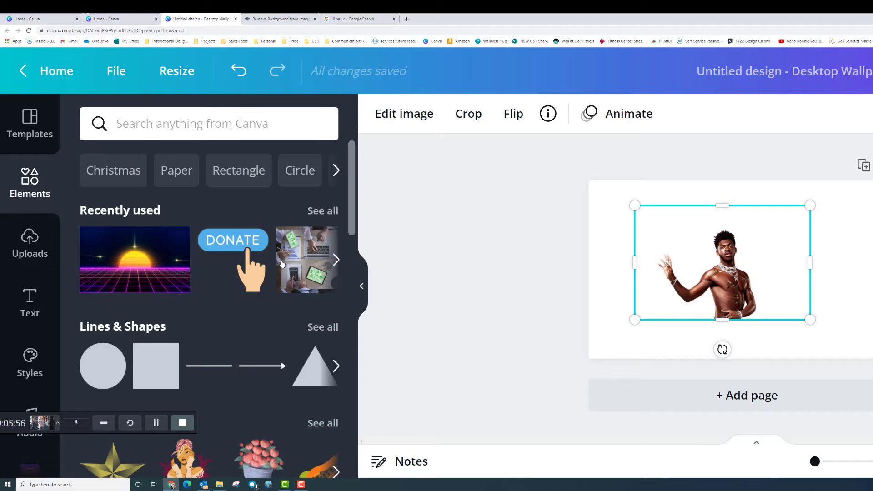
pyautogui.click(150, 133)
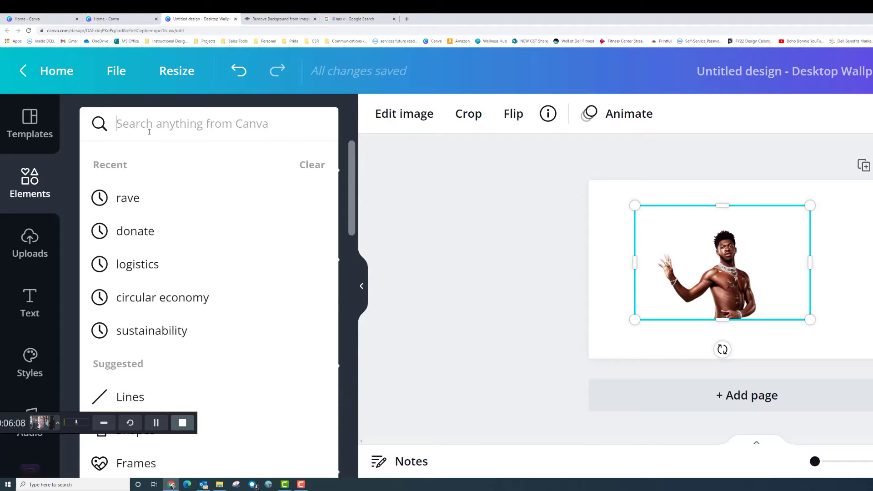
pyautogui.click(86, 130)
pyautogui.press('Return')
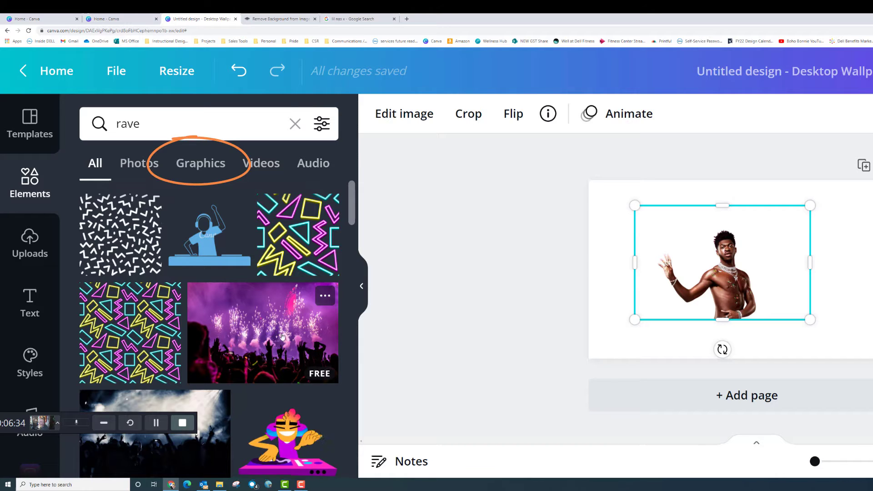
pyautogui.click(199, 167)
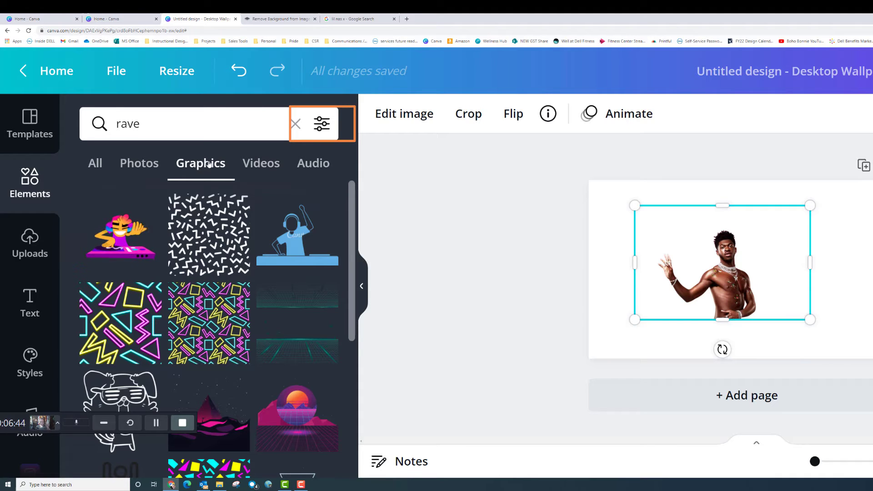
# Filter the rave search results to free items only
pyautogui.click(324, 124)
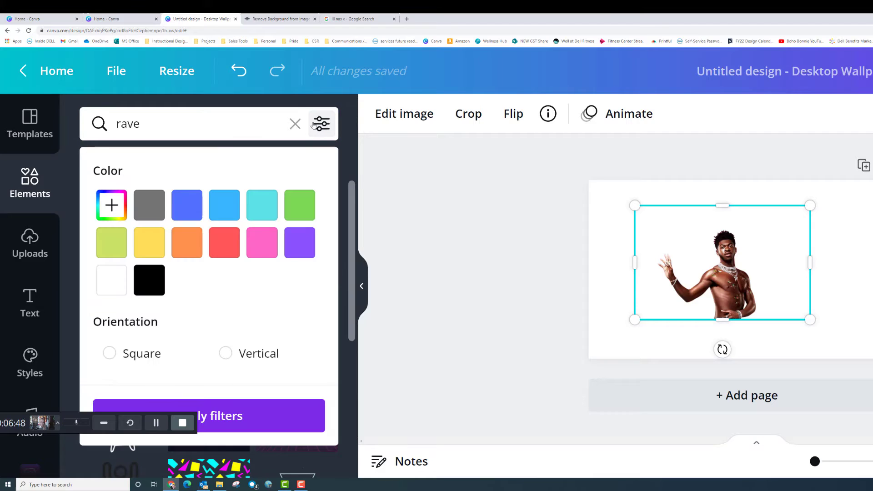
pyautogui.scroll(-1, 215, 266)
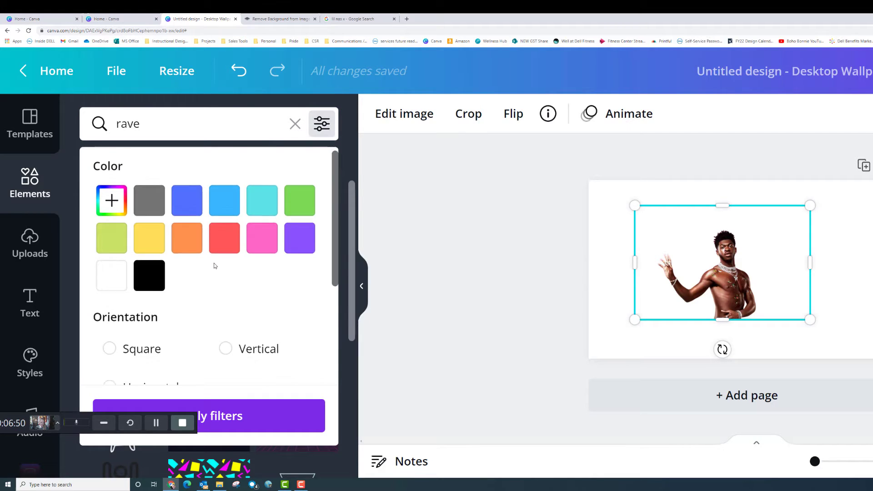
pyautogui.scroll(-4, 215, 263)
pyautogui.click(109, 355)
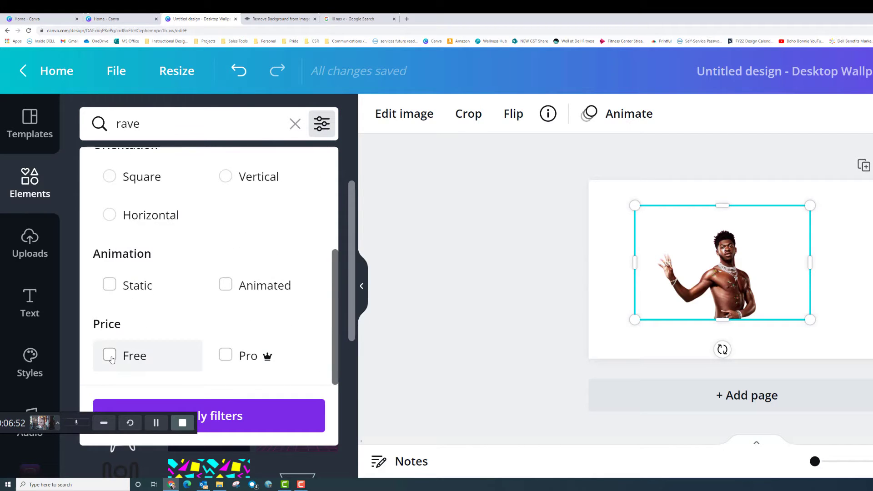
pyautogui.click(266, 414)
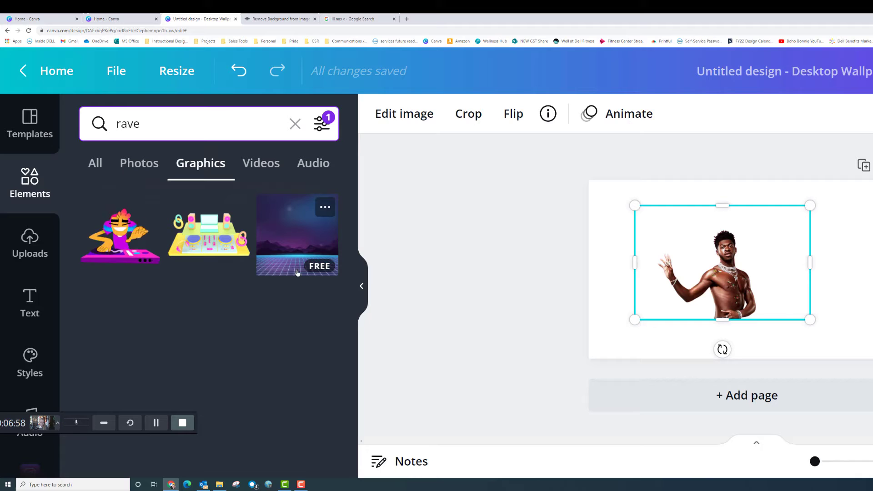
# Browse the rave Photos and Videos results
pyautogui.click(152, 164)
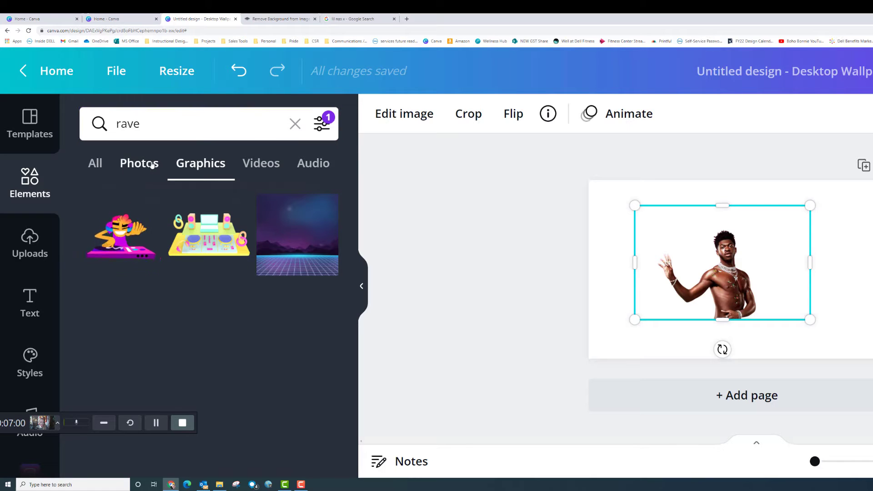
pyautogui.scroll(-10, 281, 282)
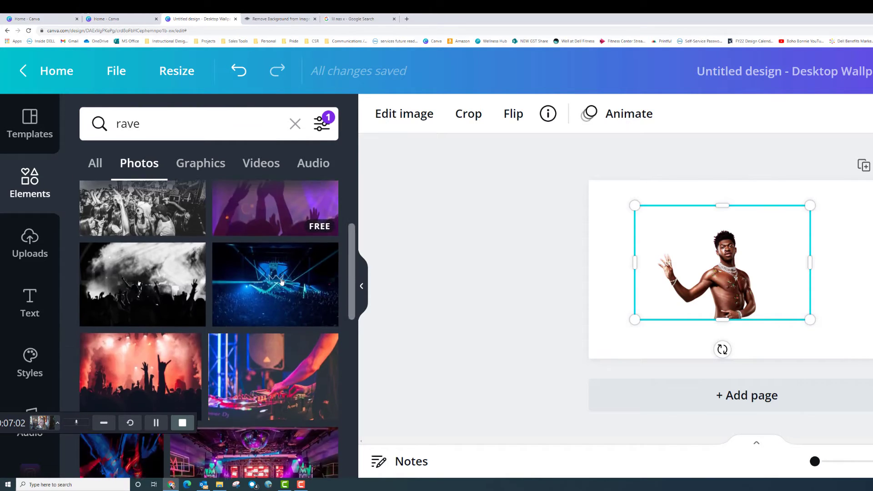
pyautogui.scroll(10, 282, 282)
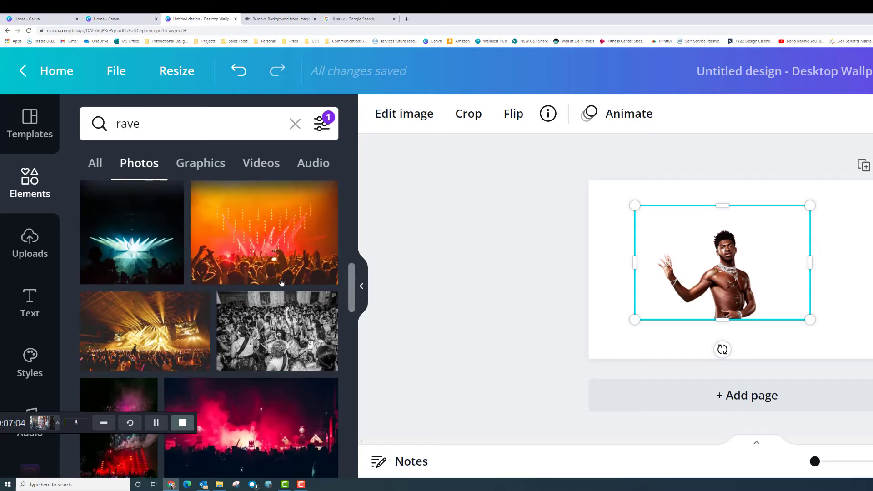
pyautogui.click(269, 162)
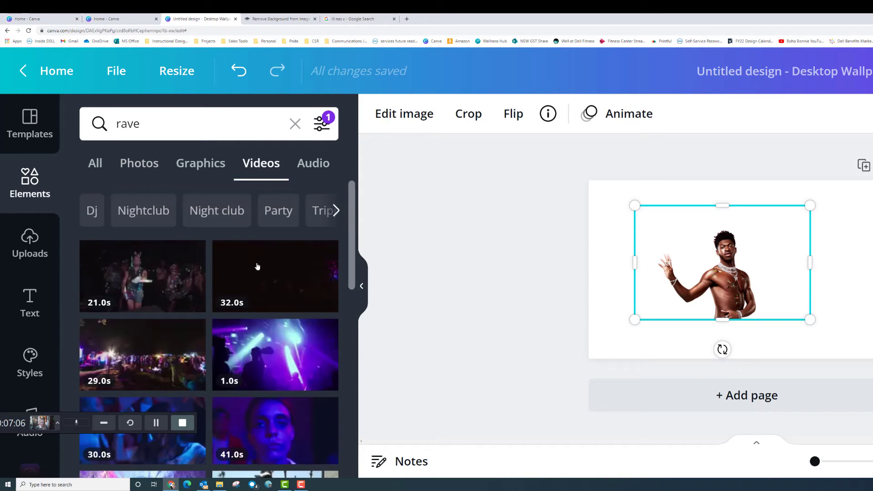
pyautogui.scroll(-8, 257, 268)
pyautogui.scroll(8, 260, 275)
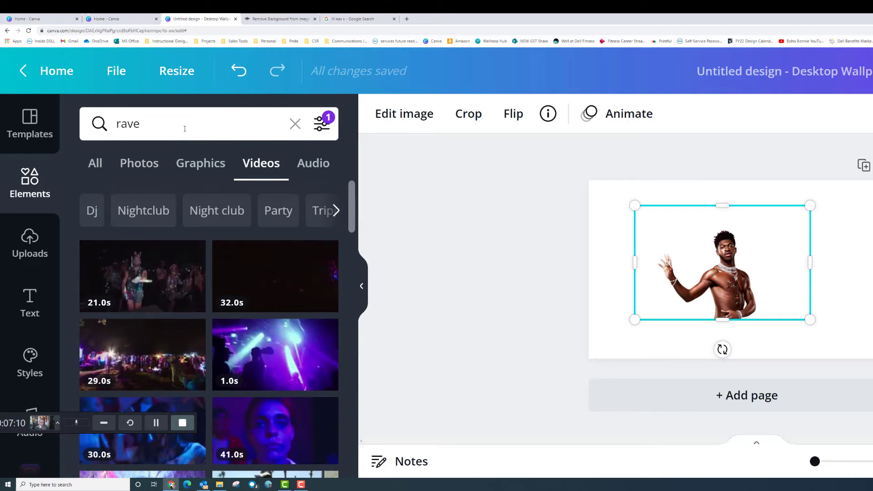
# Clear and re-run the 'rave' search, then browse its Graphics results
pyautogui.click(167, 122)
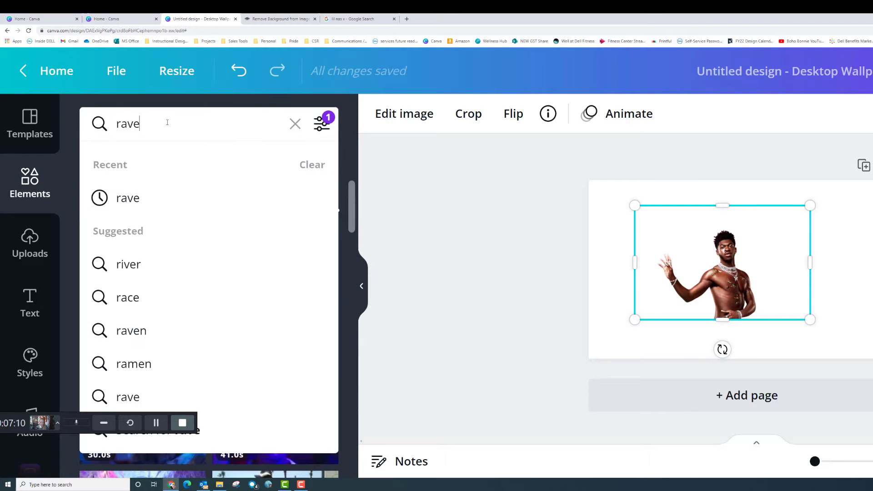
pyautogui.click(295, 124)
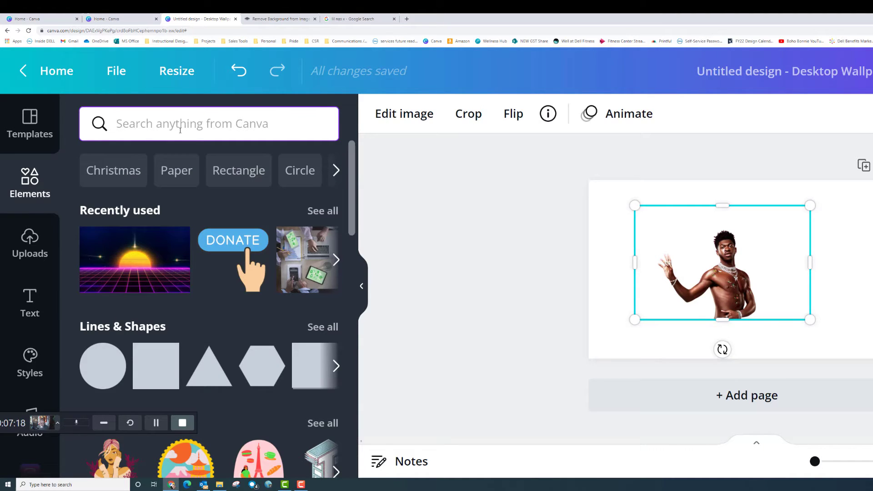
pyautogui.write('rave')
pyautogui.press('Return')
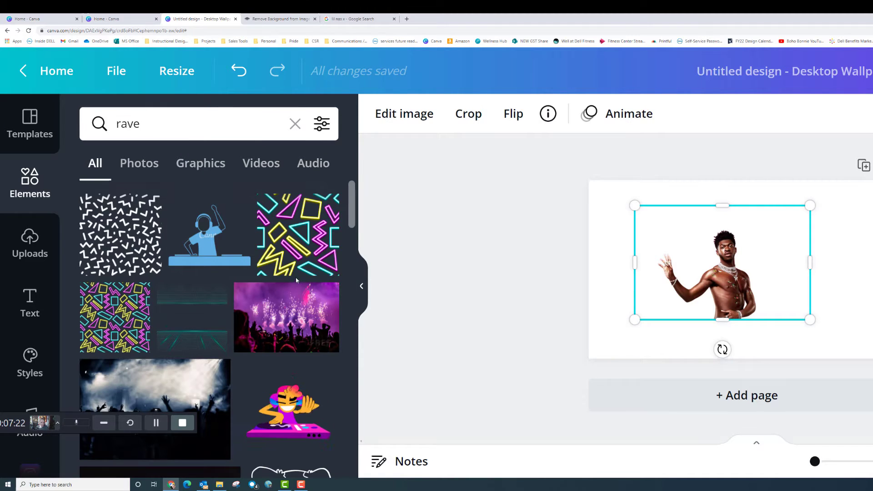
pyautogui.scroll(-2, 304, 292)
pyautogui.scroll(2, 255, 255)
pyautogui.click(202, 169)
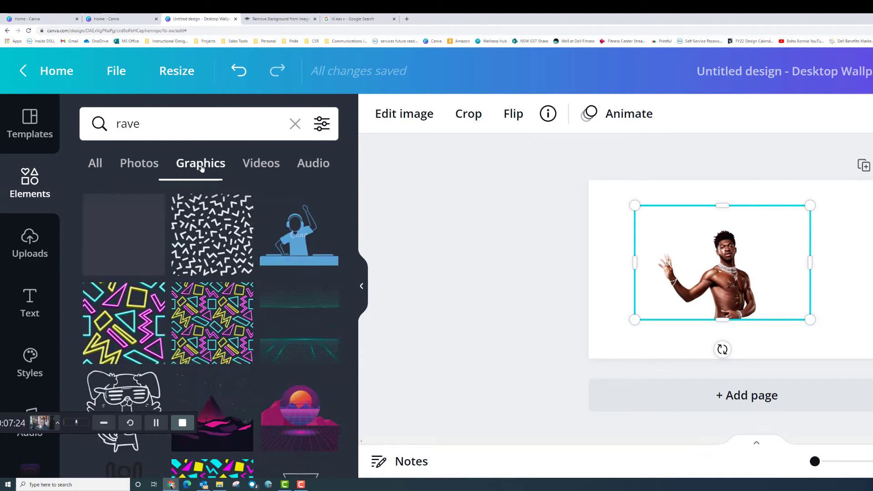
pyautogui.scroll(-3, 248, 327)
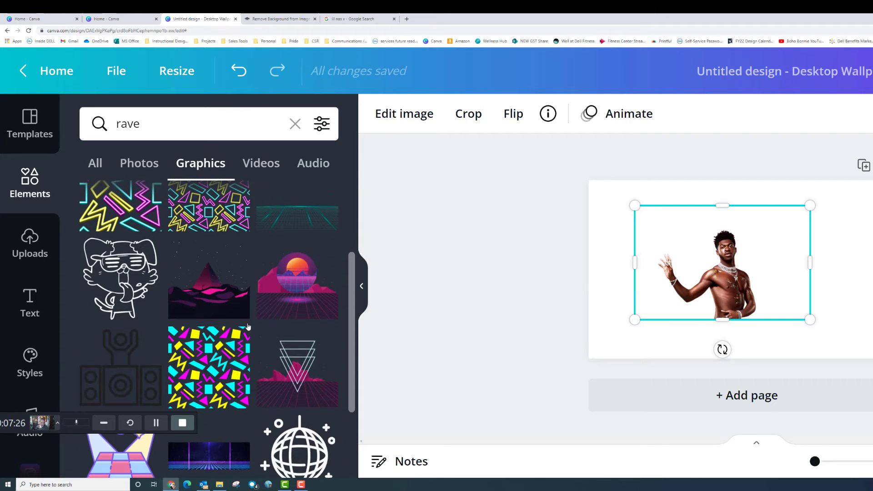
pyautogui.scroll(-1, 323, 346)
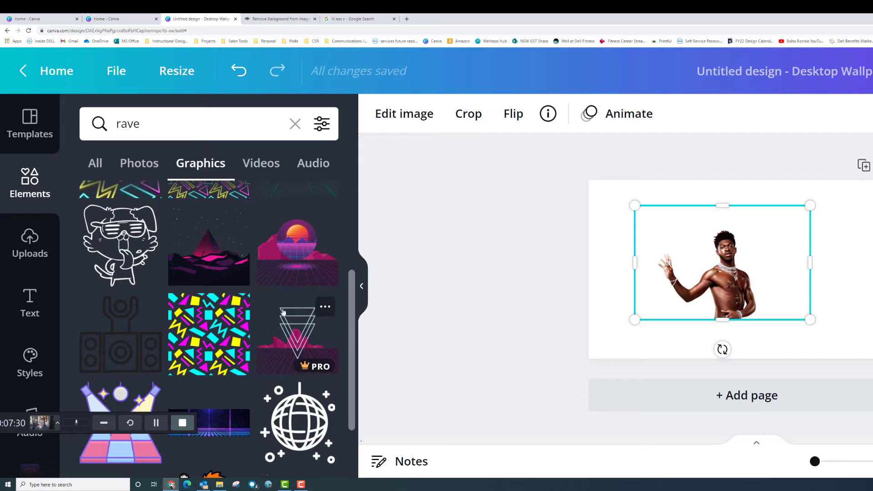
pyautogui.scroll(-2, 296, 268)
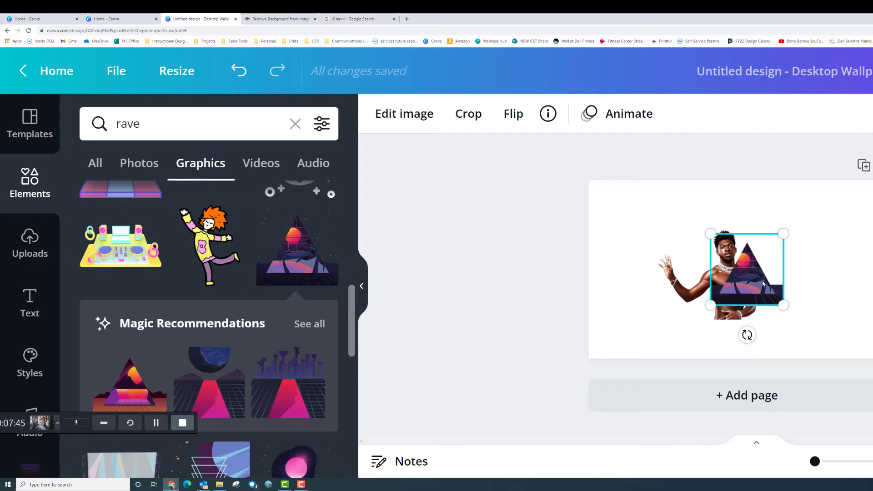
# Try and delete the sunset triangle, then place the PRO space-triangle graphic right of the figure
pyautogui.moveTo(762, 287); pyautogui.dragTo(727, 283)
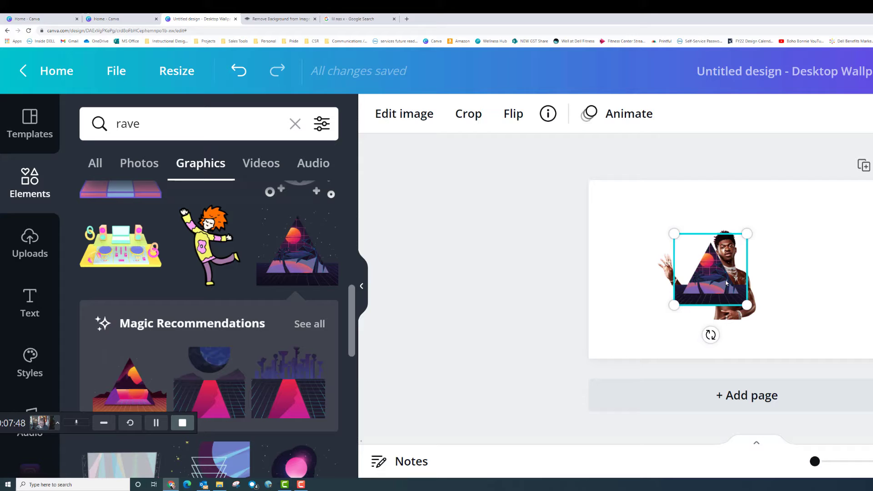
pyautogui.press('Delete')
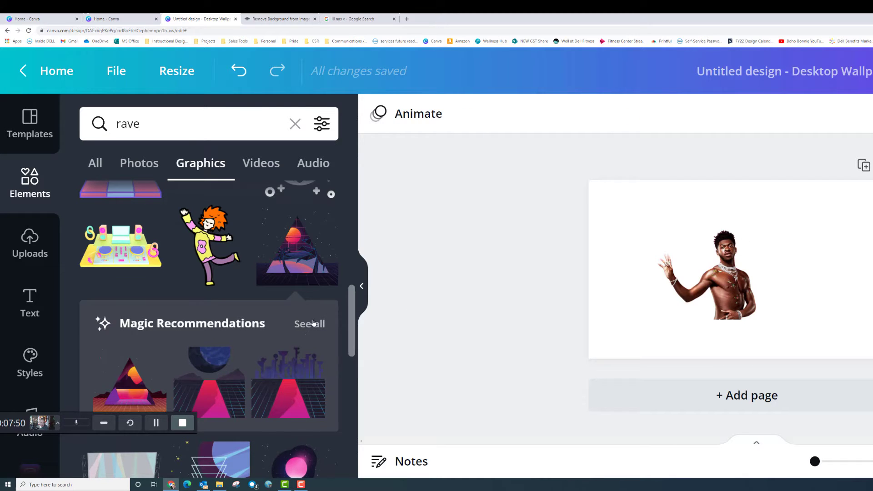
pyautogui.scroll(-10, 313, 323)
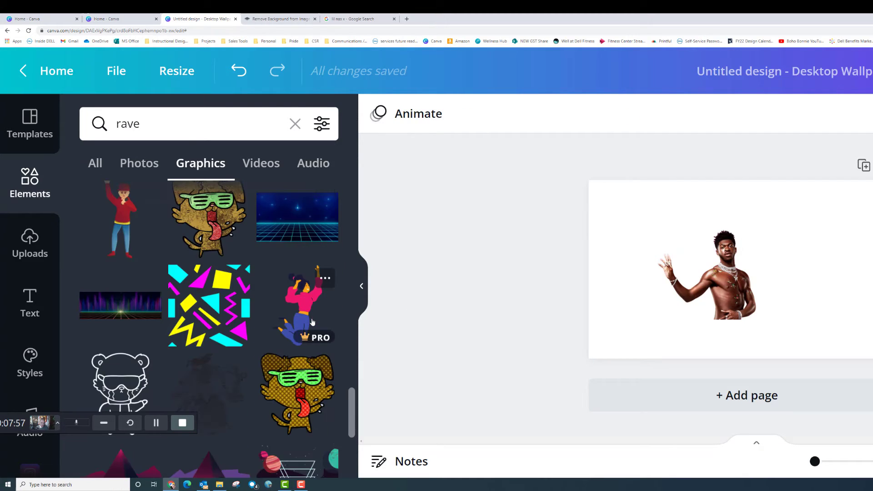
pyautogui.scroll(-5, 268, 326)
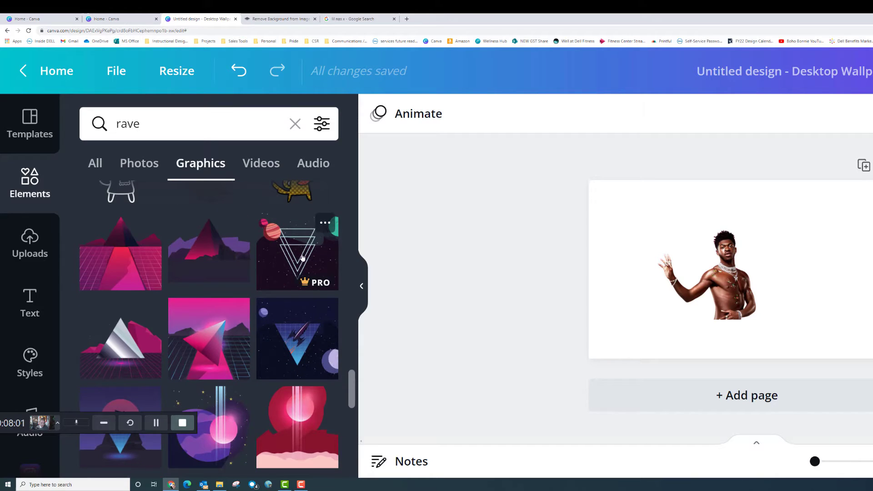
pyautogui.click(306, 257)
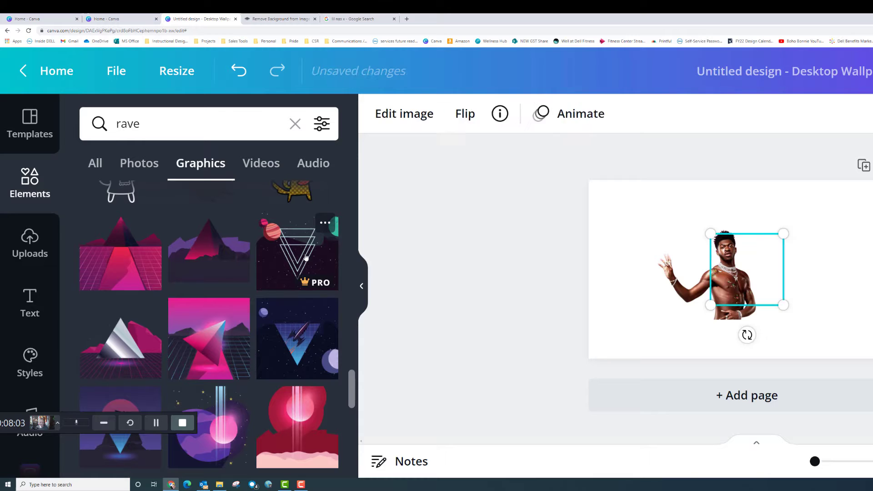
pyautogui.moveTo(746, 283); pyautogui.dragTo(802, 274)
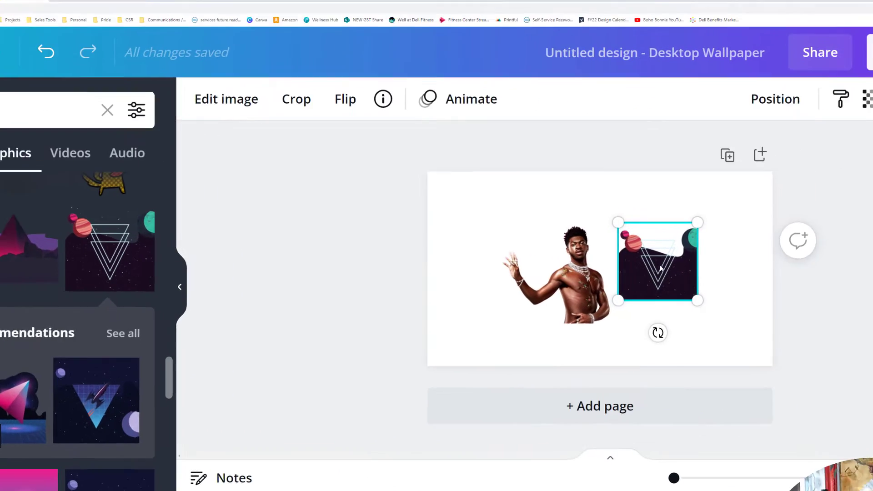
# Send the starry space graphic to the back, behind the man cut-out, and start enlarging it
pyautogui.rightClick(802, 270)
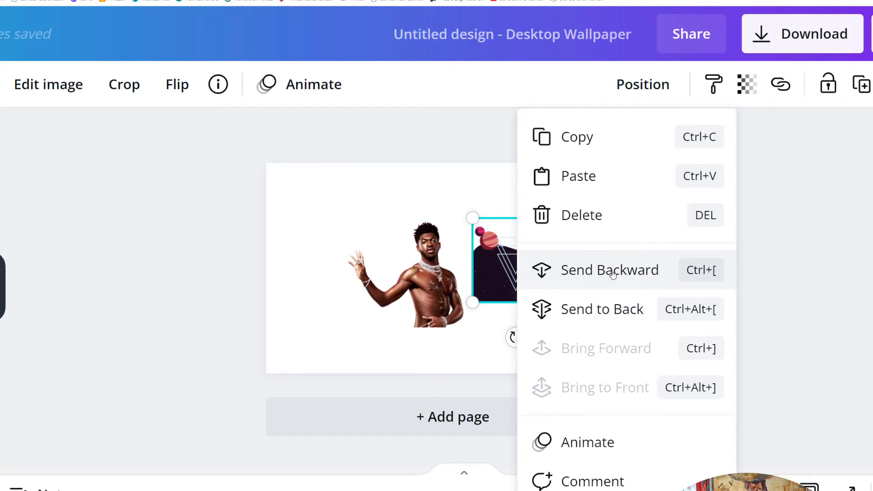
pyautogui.click(606, 311)
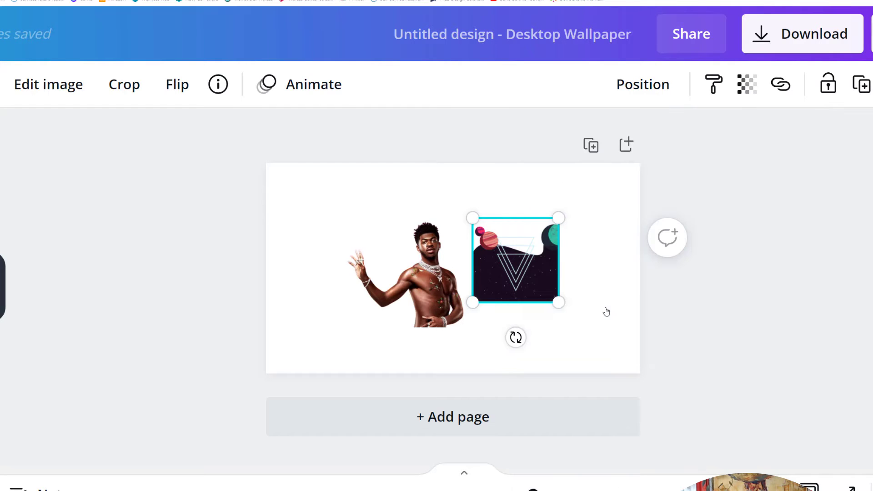
pyautogui.moveTo(534, 271); pyautogui.dragTo(515, 263)
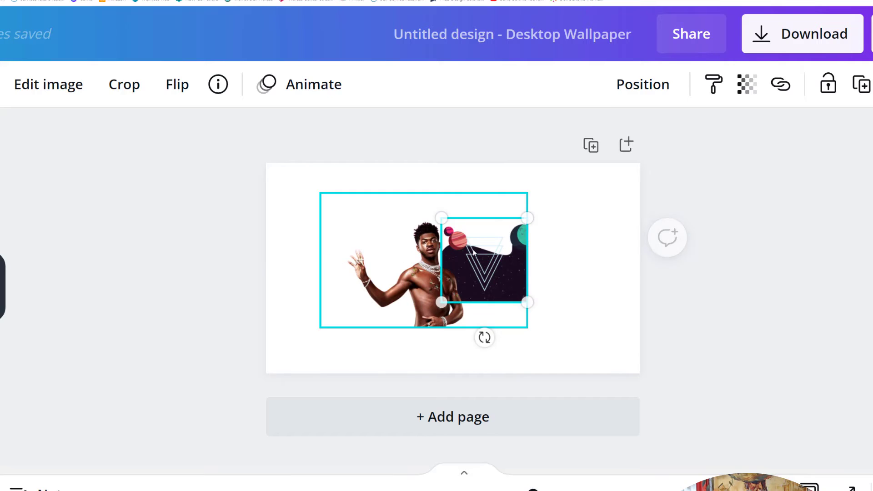
pyautogui.moveTo(437, 214); pyautogui.dragTo(304, 187)
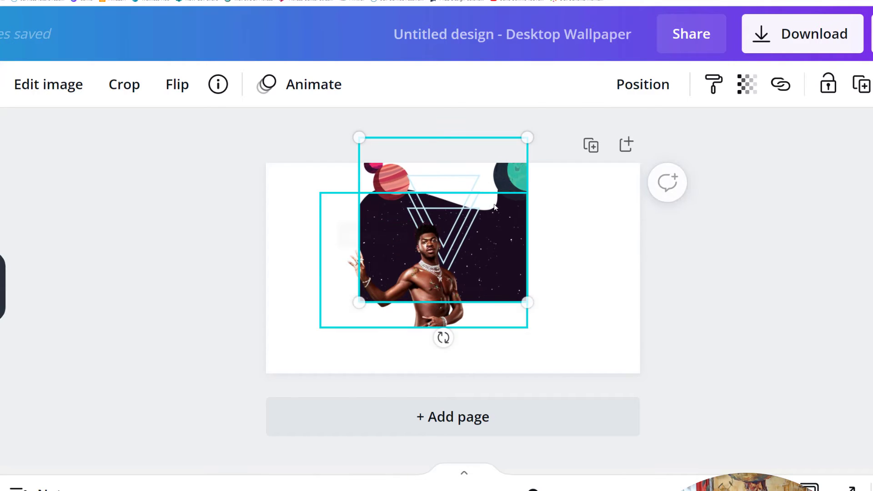
pyautogui.moveTo(495, 208); pyautogui.dragTo(397, 253)
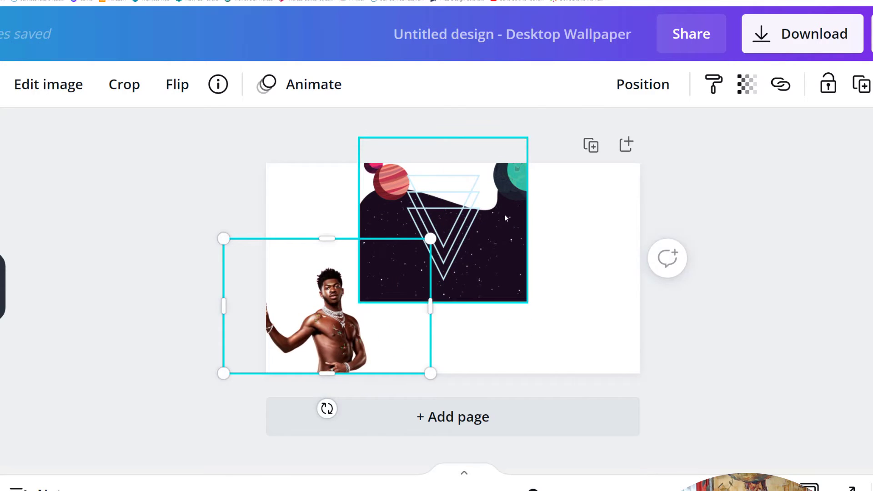
# Size the starry graphic to 1,103 × 1,080 on the right, with the cut-out over it
pyautogui.moveTo(504, 214); pyautogui.dragTo(618, 244)
pyautogui.moveTo(473, 329); pyautogui.dragTo(396, 345)
pyautogui.click(339, 342)
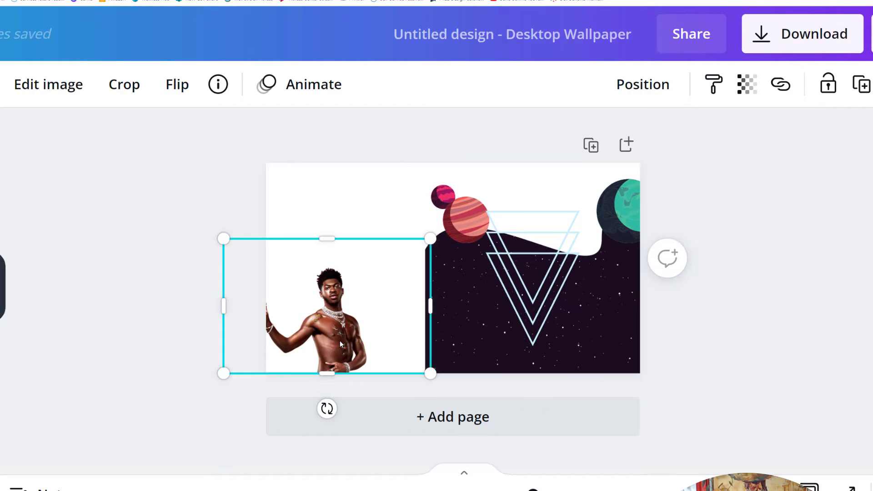
pyautogui.moveTo(340, 342); pyautogui.dragTo(558, 330)
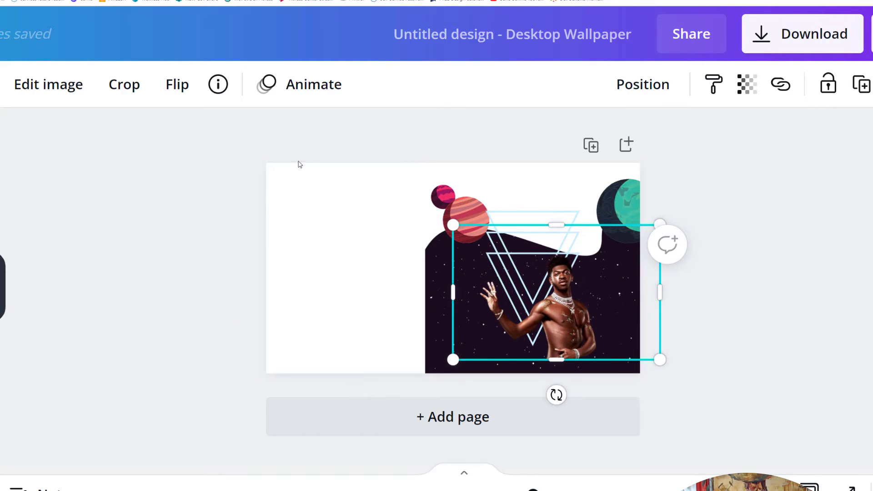
pyautogui.click(434, 325)
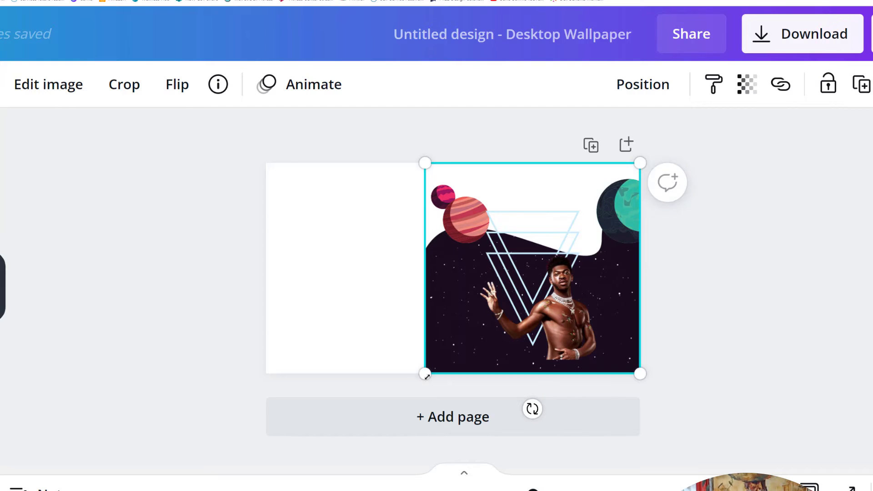
pyautogui.moveTo(425, 373)
pyautogui.mouseDown()
pyautogui.moveTo(450, 361)
pyautogui.moveTo(432, 373)
pyautogui.mouseUp()
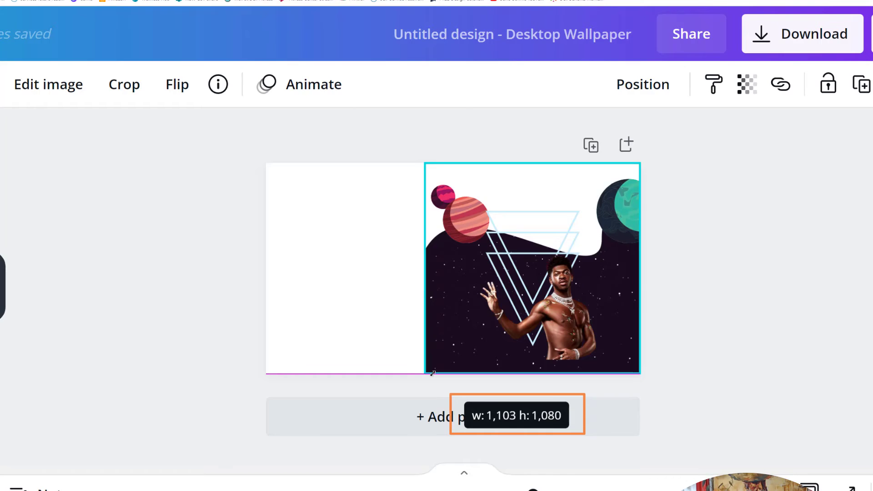
pyautogui.moveTo(433, 373); pyautogui.dragTo(433, 373)
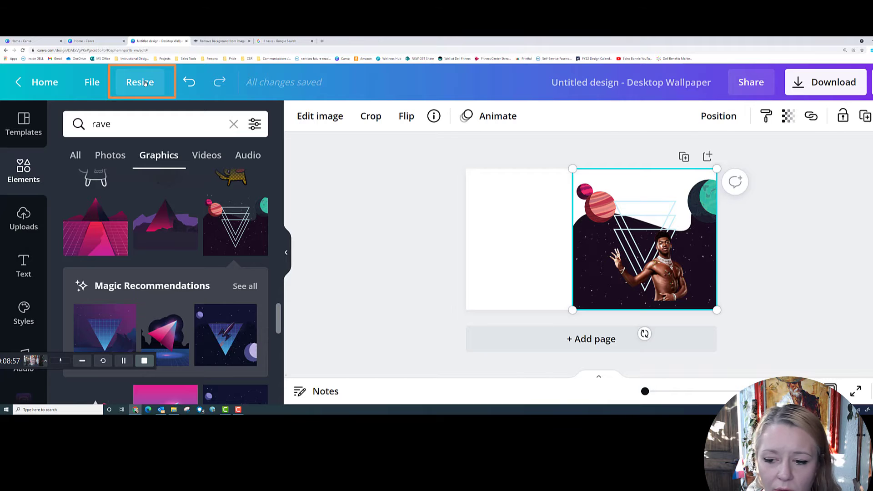
# Resize the design to 1103 × 1080 px
pyautogui.click(144, 82)
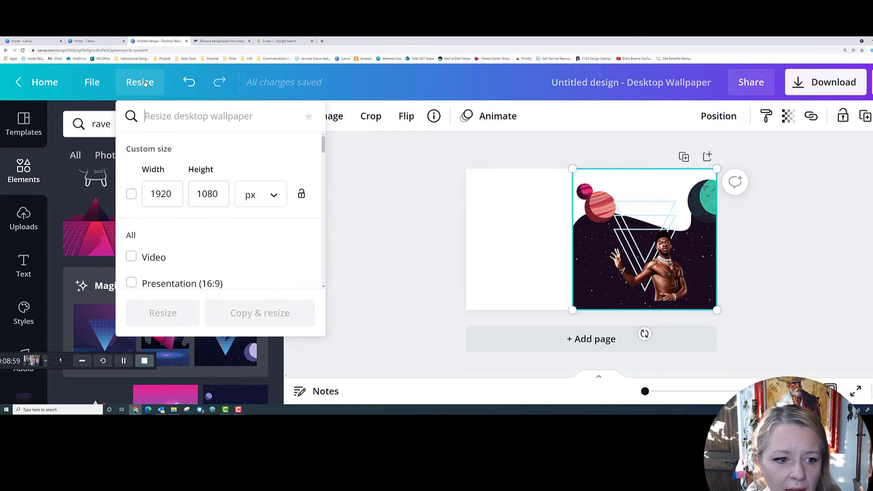
pyautogui.moveTo(173, 194); pyautogui.dragTo(129, 194)
pyautogui.write('1103')
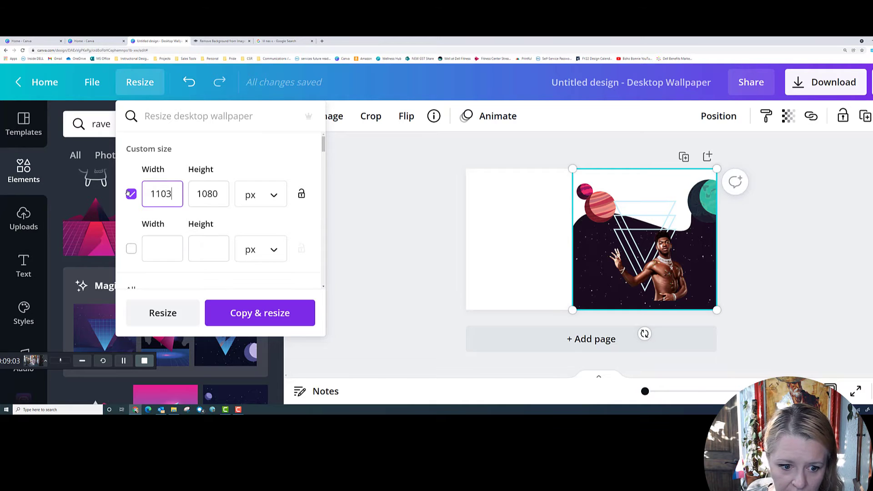
pyautogui.press('Tab')
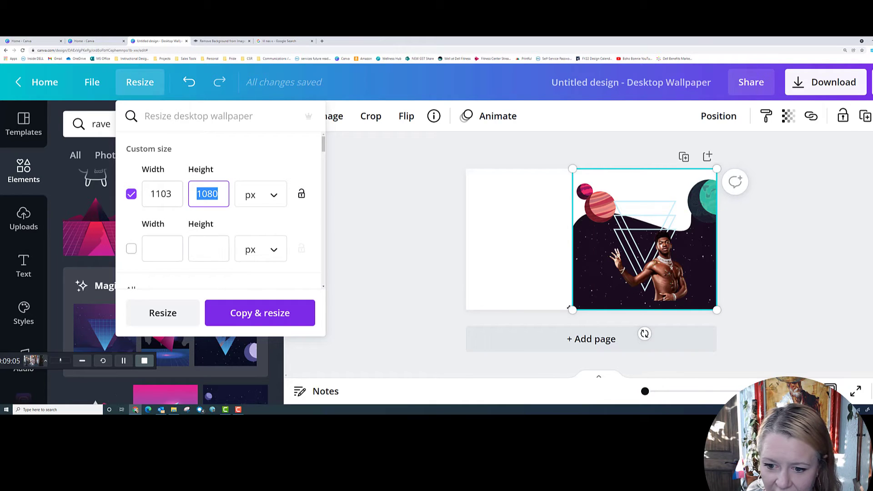
pyautogui.moveTo(573, 309); pyautogui.dragTo(573, 309)
pyautogui.click(141, 83)
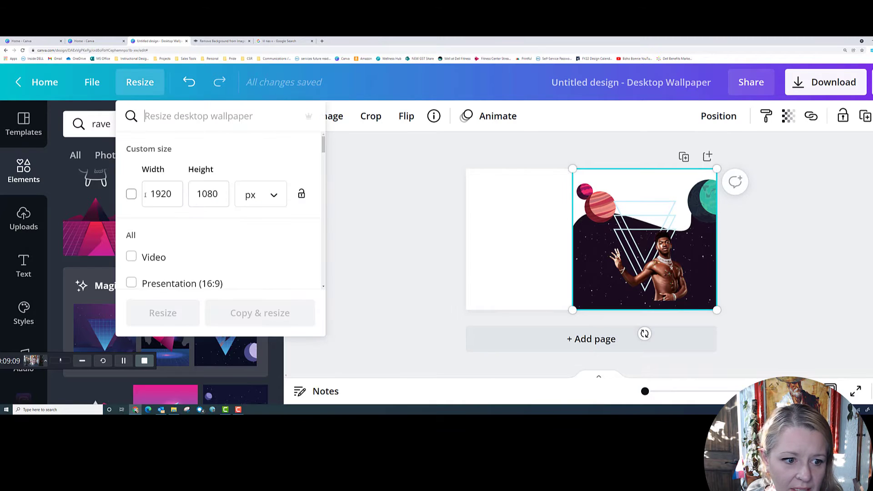
pyautogui.moveTo(173, 194); pyautogui.dragTo(120, 199)
pyautogui.write('1103')
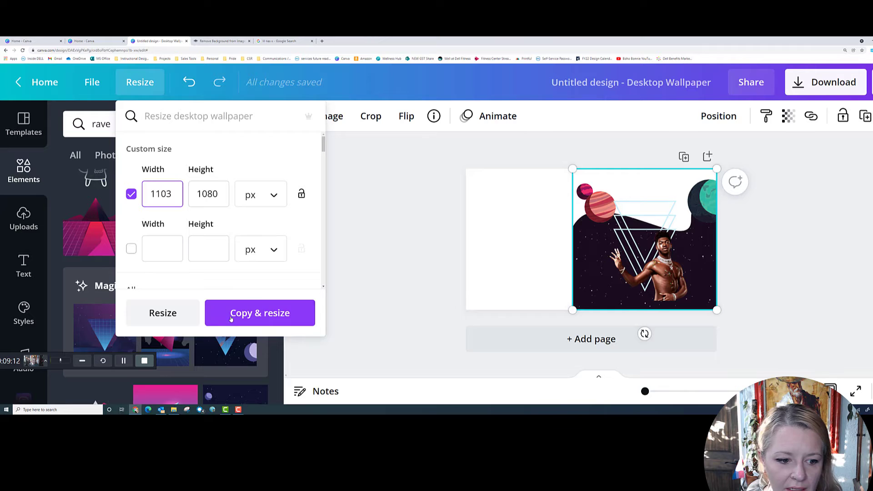
pyautogui.click(182, 315)
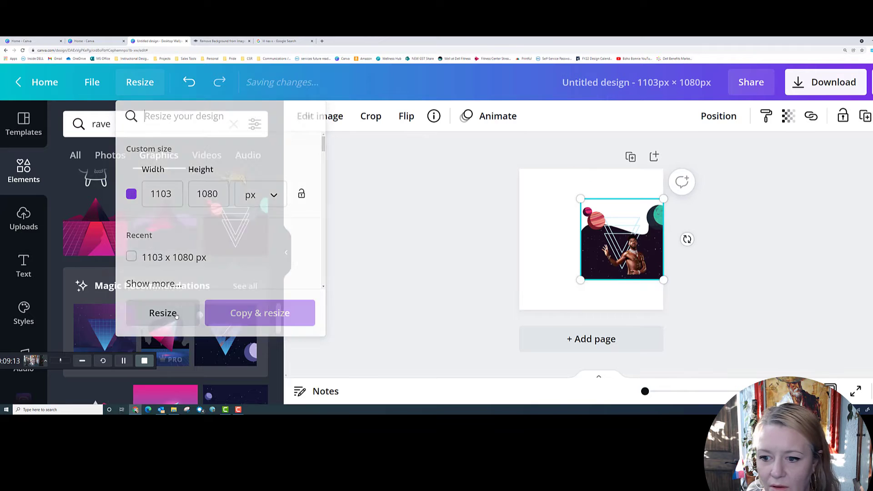
# Stretch the starry graphic to fill the page and crop the cut-out's left side
pyautogui.moveTo(619, 223); pyautogui.dragTo(554, 179)
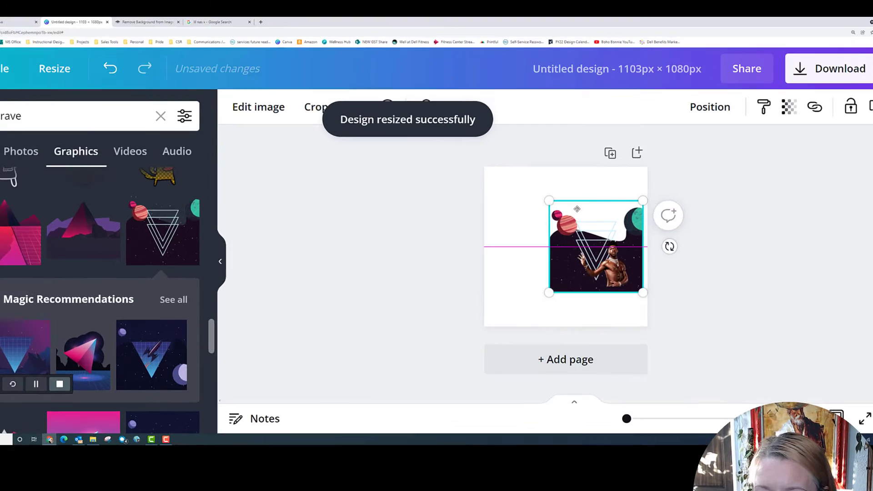
pyautogui.moveTo(417, 176); pyautogui.dragTo(408, 174)
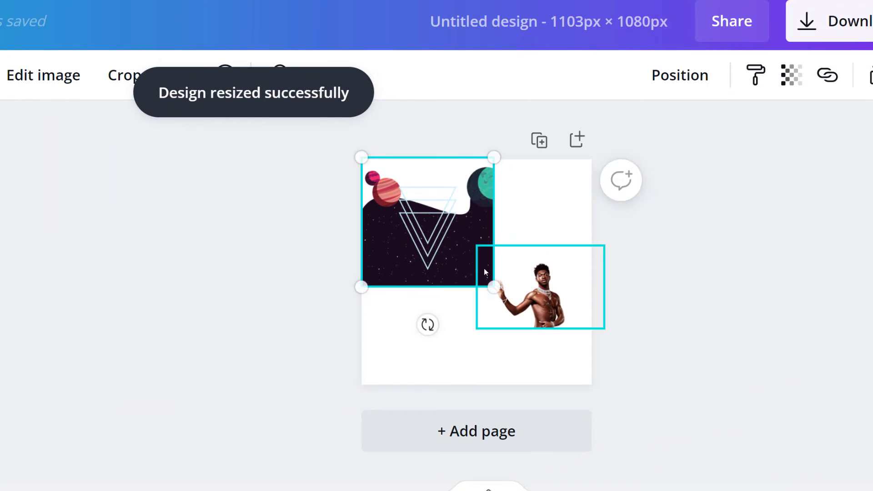
pyautogui.moveTo(494, 287); pyautogui.dragTo(592, 385)
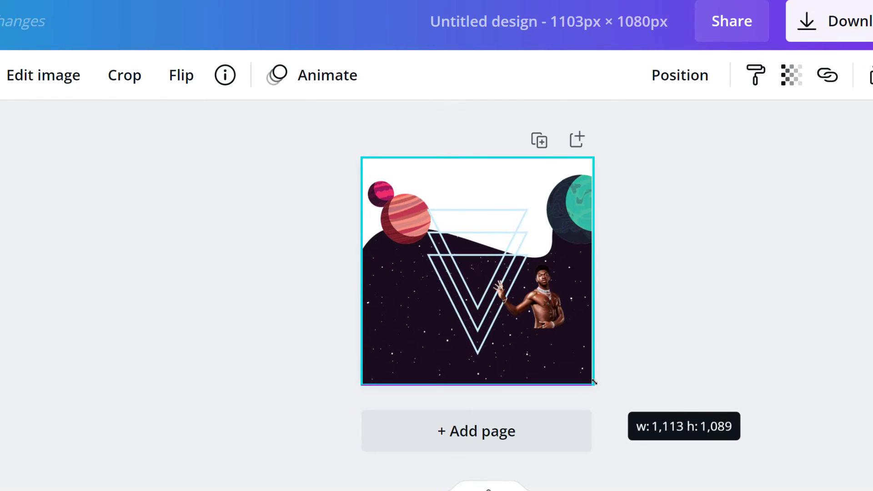
pyautogui.moveTo(528, 302); pyautogui.dragTo(490, 303)
pyautogui.click(489, 305)
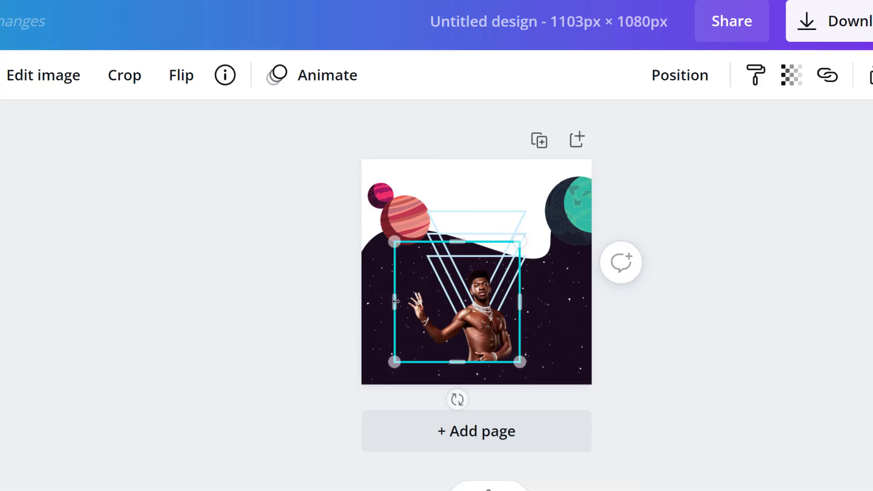
pyautogui.moveTo(384, 303); pyautogui.dragTo(404, 297)
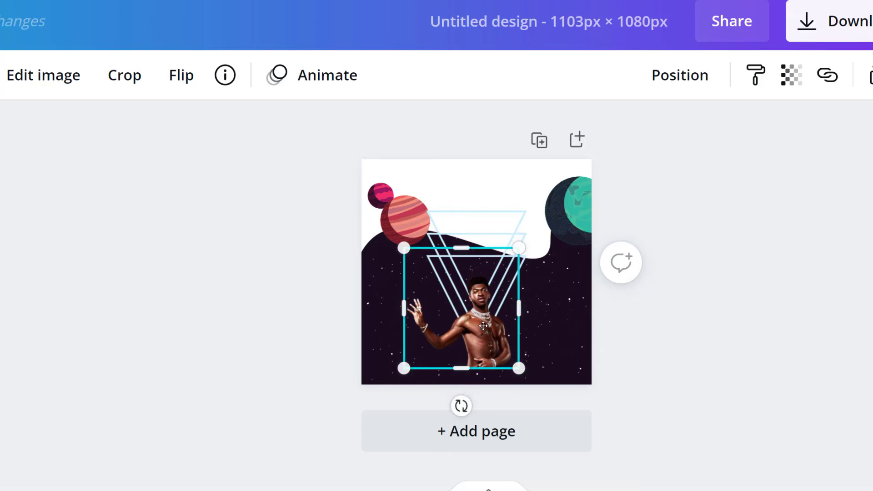
# Enlarge the man cut-out to nearly full page width, resting on the bottom edge
pyautogui.moveTo(485, 320); pyautogui.dragTo(533, 335)
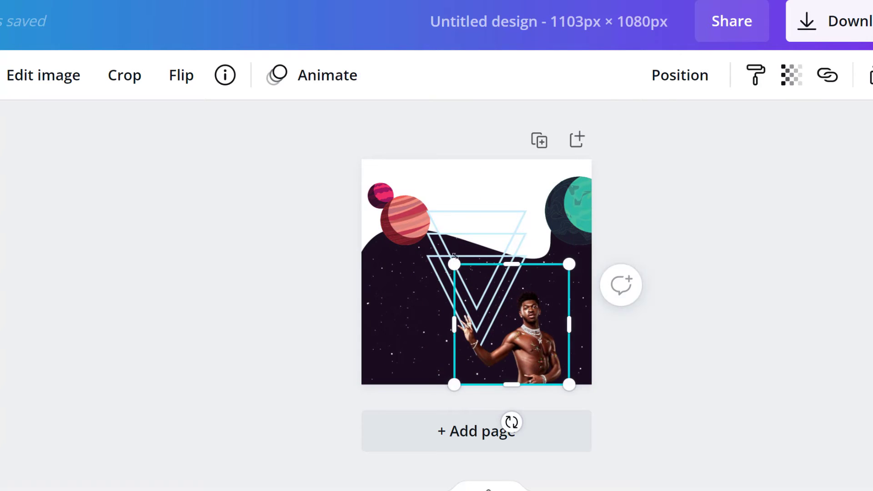
pyautogui.moveTo(454, 264); pyautogui.dragTo(381, 176)
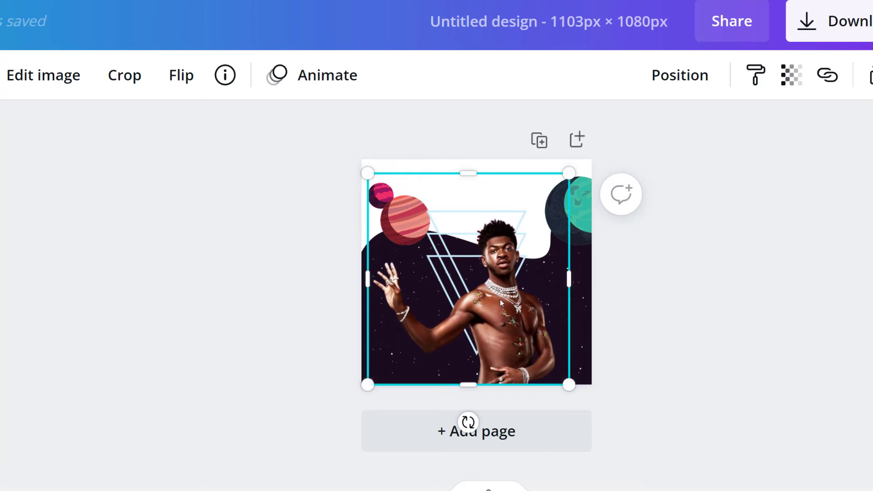
pyautogui.moveTo(460, 369); pyautogui.dragTo(459, 363)
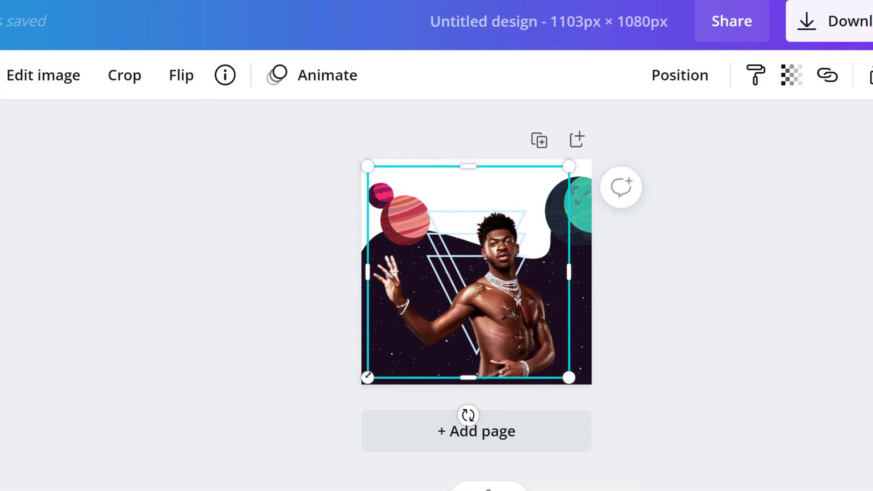
pyautogui.moveTo(367, 377); pyautogui.dragTo(359, 399)
pyautogui.moveTo(491, 350); pyautogui.dragTo(509, 336)
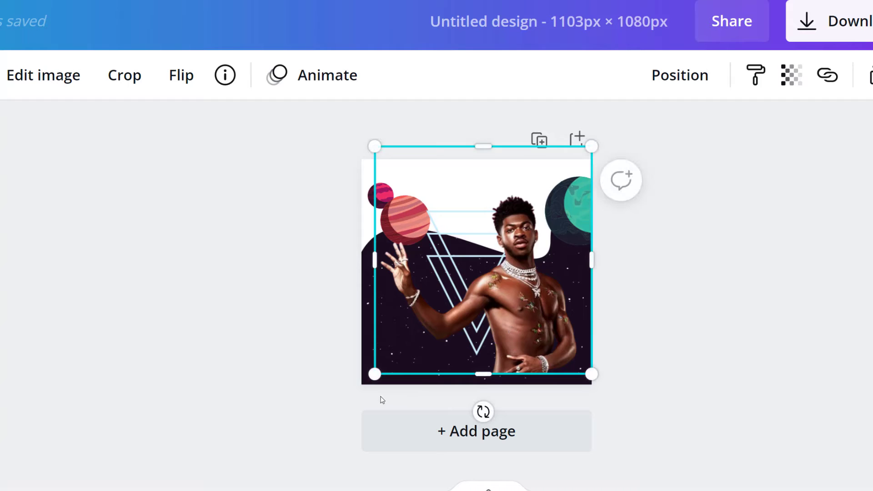
pyautogui.moveTo(376, 373); pyautogui.dragTo(365, 384)
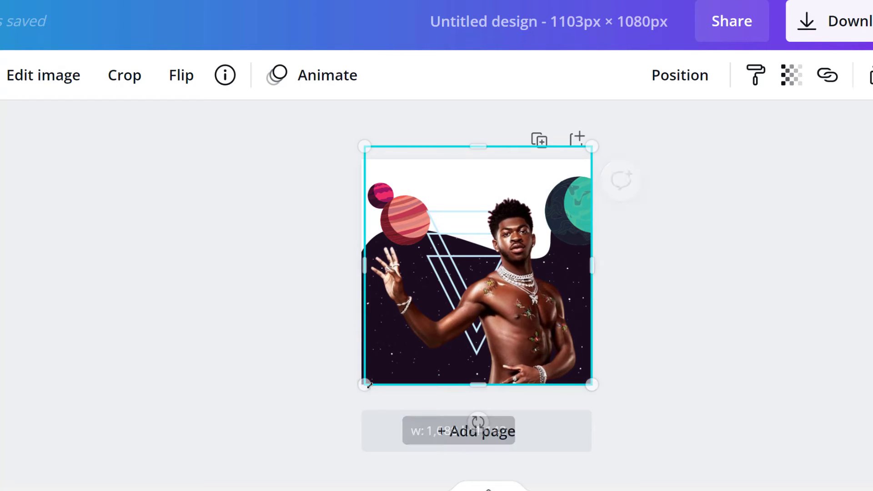
pyautogui.click(787, 343)
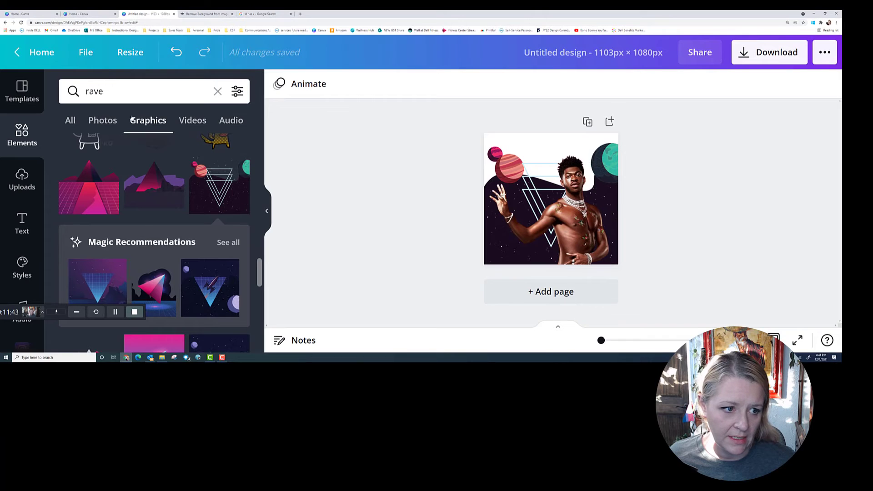
# Search the graphics for 'butterfly' instead of the old rave term
pyautogui.click(123, 95)
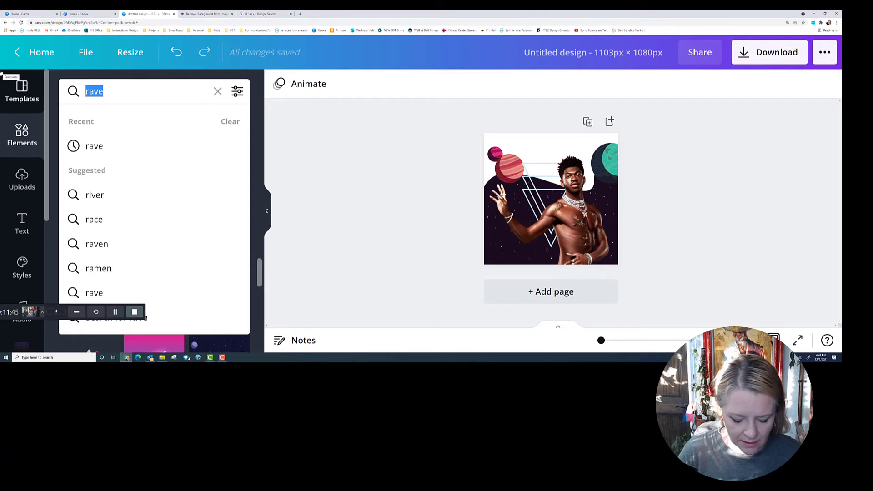
pyautogui.write('butt')
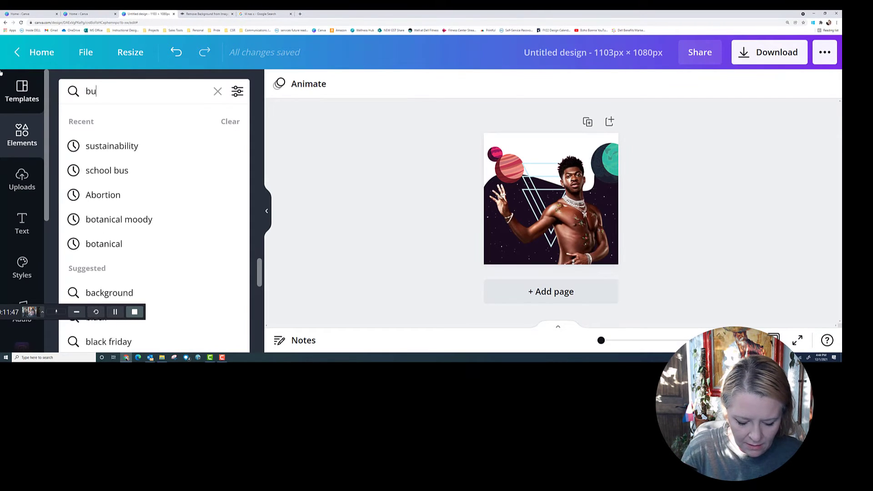
pyautogui.write('erfly')
pyautogui.press('Return')
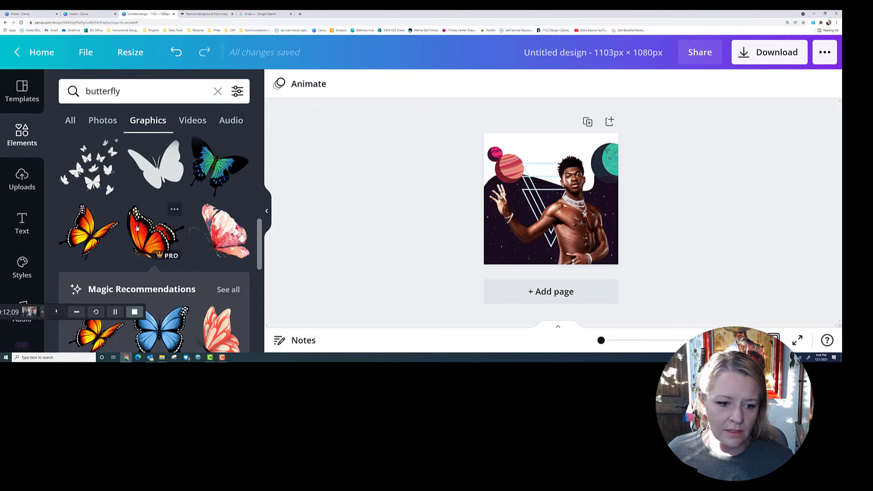
# Add the red monarch-style butterfly from the results to the design
pyautogui.scroll(-5, 203, 216)
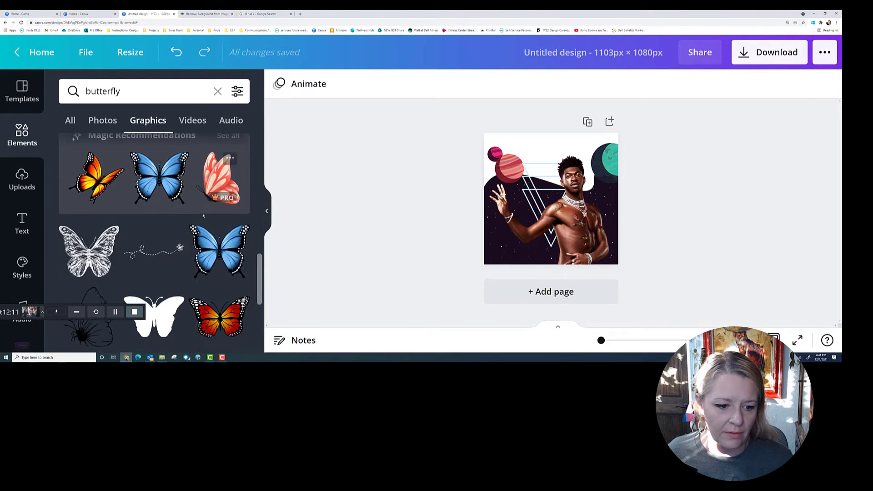
pyautogui.scroll(-3, 203, 216)
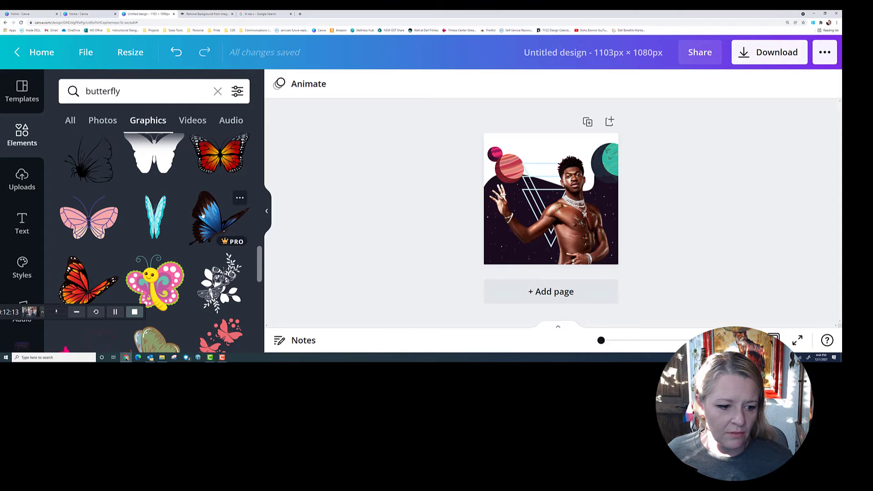
pyautogui.scroll(-1, 203, 215)
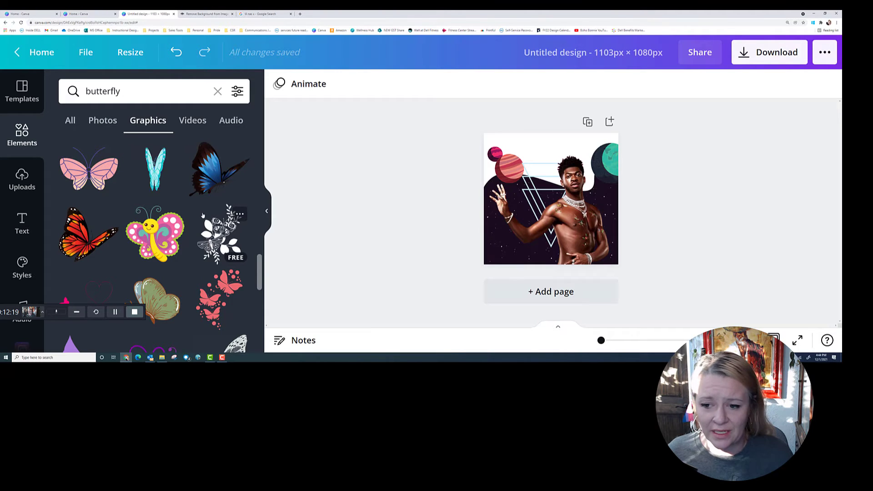
pyautogui.scroll(-2, 204, 217)
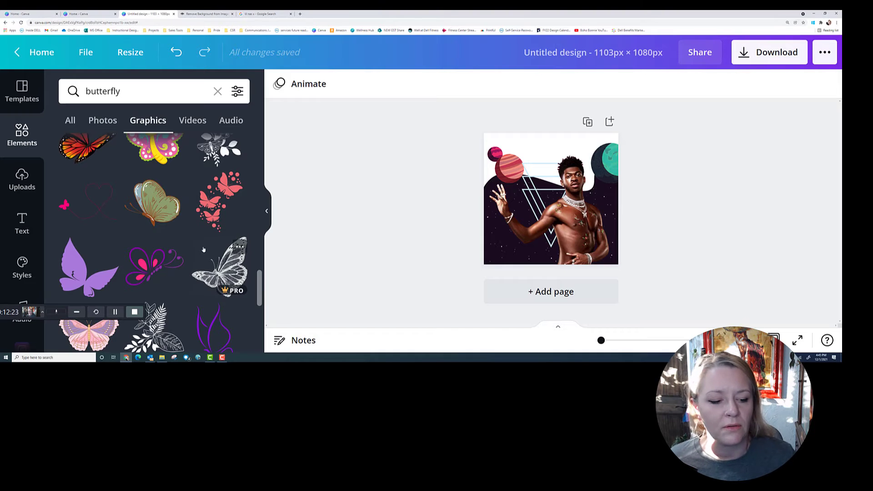
pyautogui.scroll(-4, 205, 246)
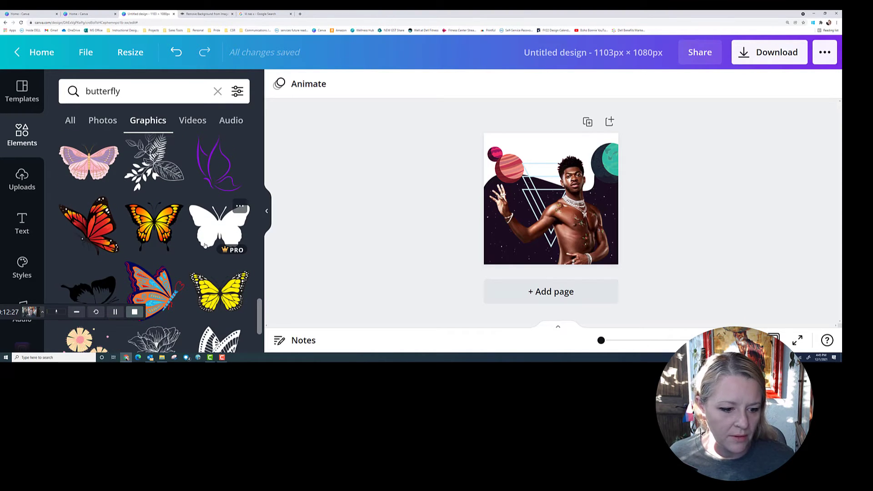
pyautogui.scroll(-2, 205, 246)
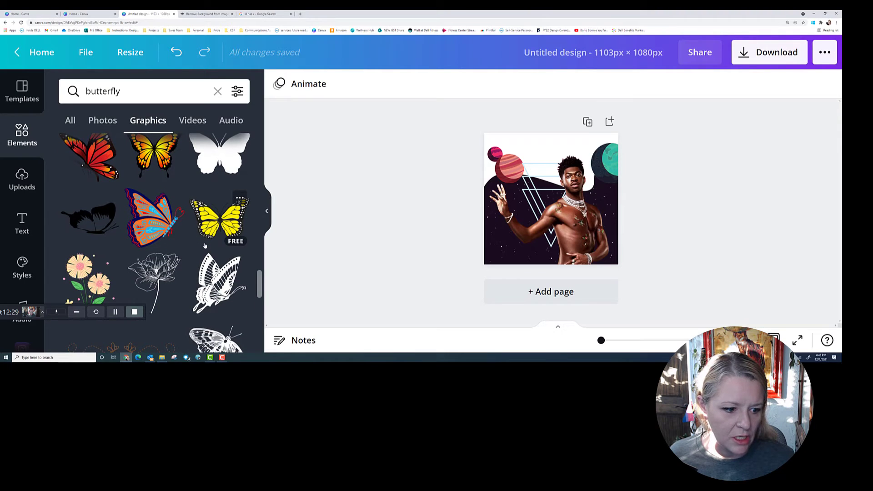
pyautogui.scroll(1, 136, 141)
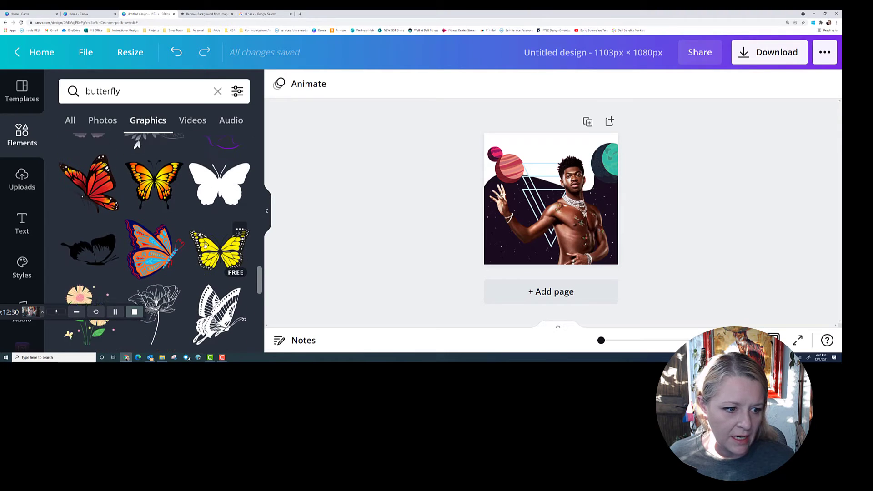
pyautogui.click(96, 207)
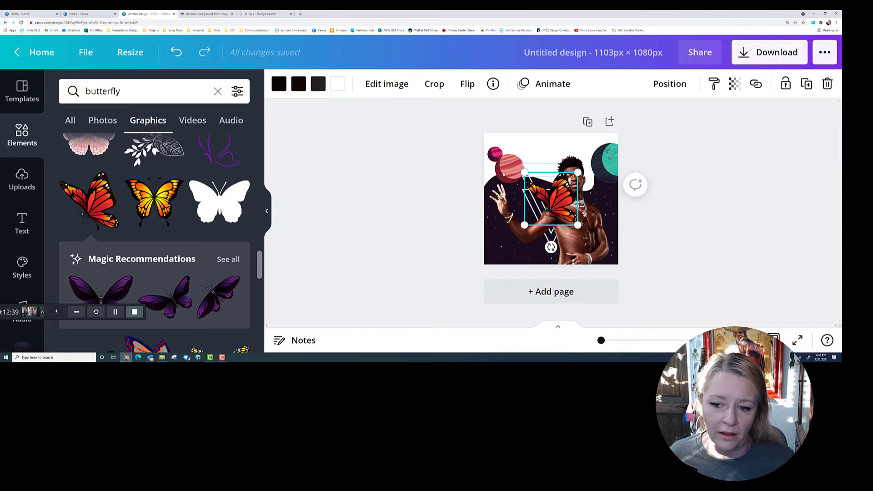
# Move the red butterfly by the upper-left planet and add a smaller monarch (~157×142) on the right planet
pyautogui.moveTo(519, 182); pyautogui.dragTo(498, 174)
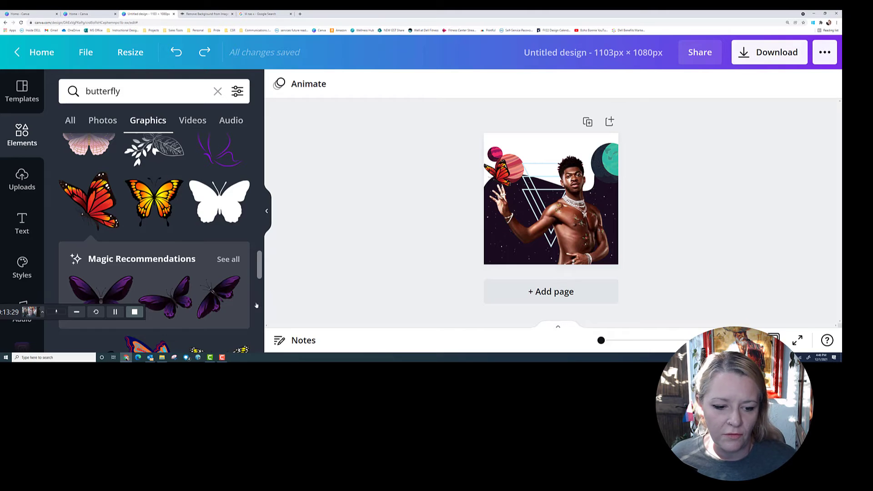
pyautogui.click(229, 260)
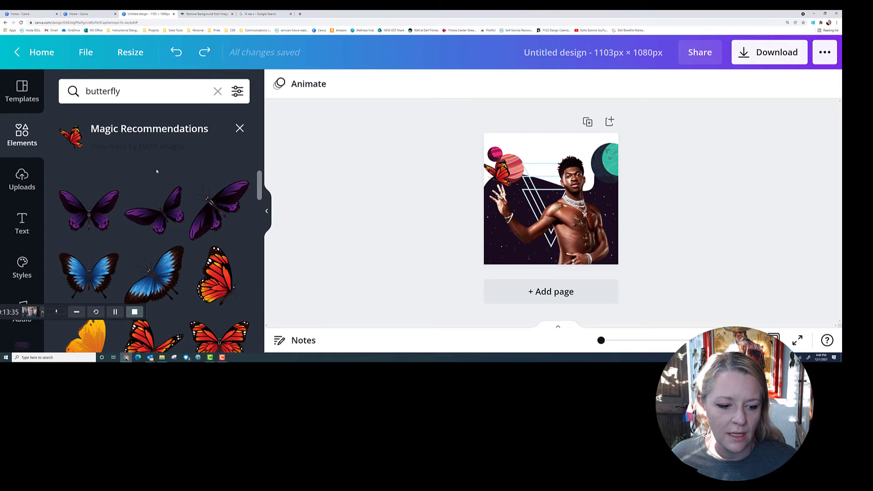
pyautogui.scroll(-1, 187, 237)
pyautogui.scroll(-2, 192, 247)
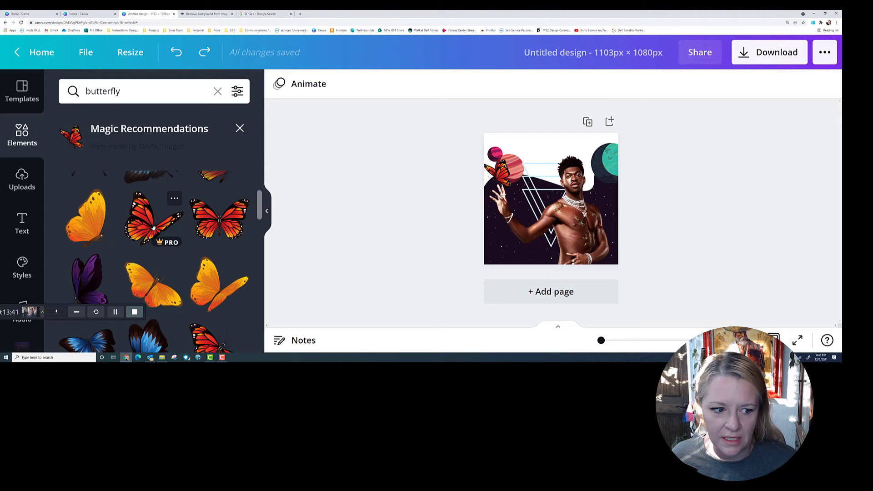
pyautogui.click(154, 228)
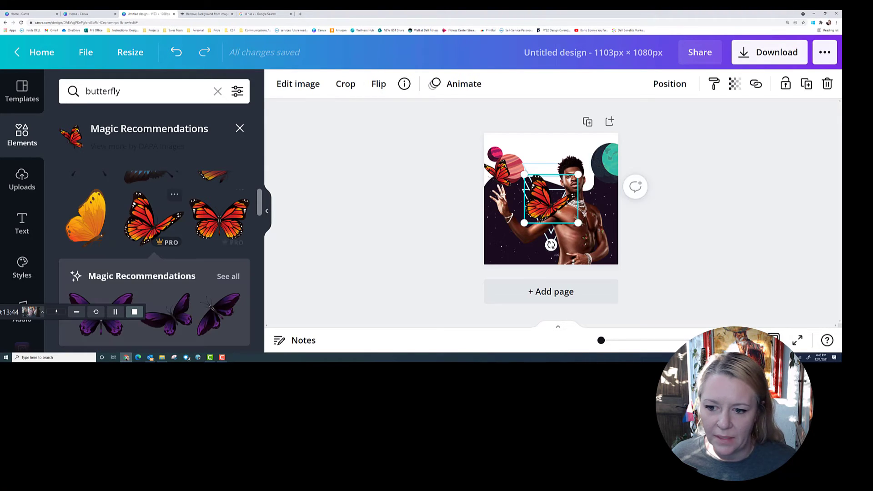
pyautogui.moveTo(525, 223); pyautogui.dragTo(618, 192)
pyautogui.click(711, 234)
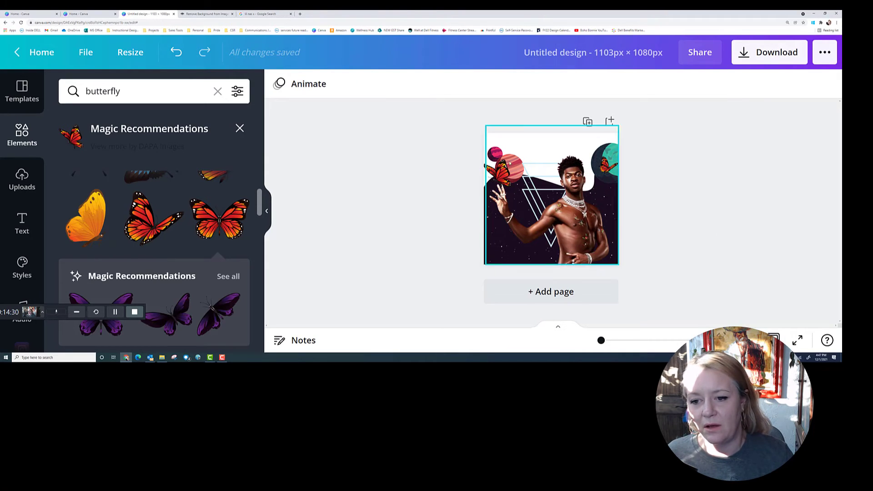
# Apply the man's photo colours to the page, making the background brown
pyautogui.click(485, 139)
pyautogui.rightClick(525, 138)
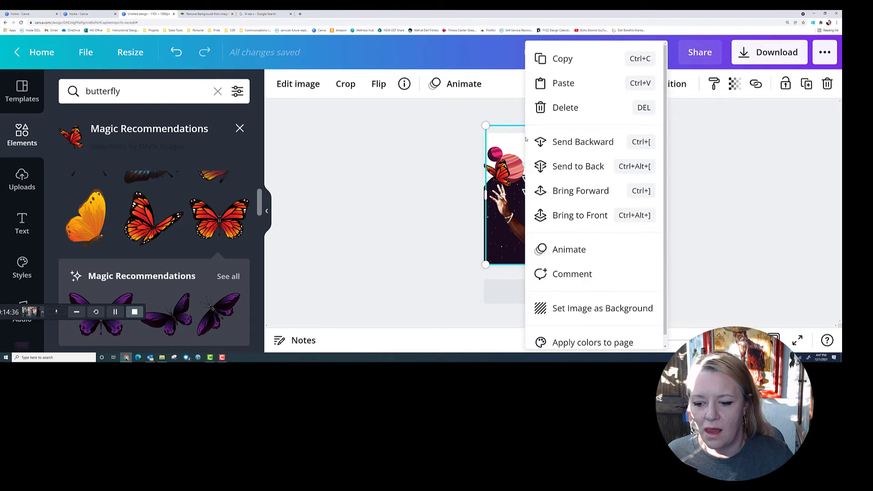
pyautogui.click(554, 343)
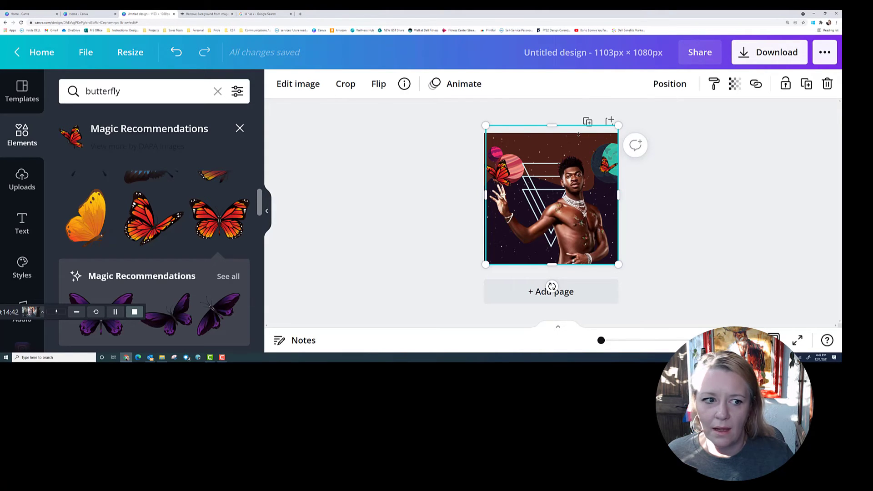
pyautogui.click(664, 185)
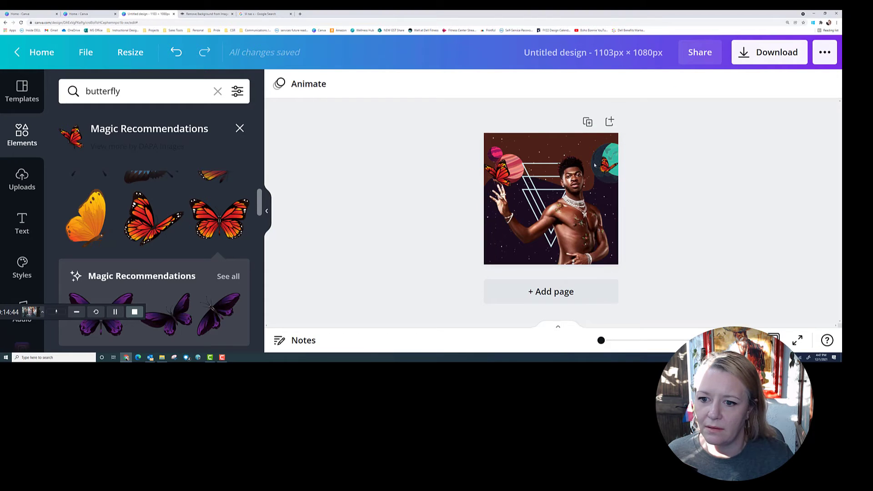
# Shift the man's photo and the space graphic down to reveal a brown top band
pyautogui.click(548, 143)
pyautogui.moveTo(547, 145); pyautogui.dragTo(552, 176)
pyautogui.click(566, 141)
pyautogui.rightClick(565, 141)
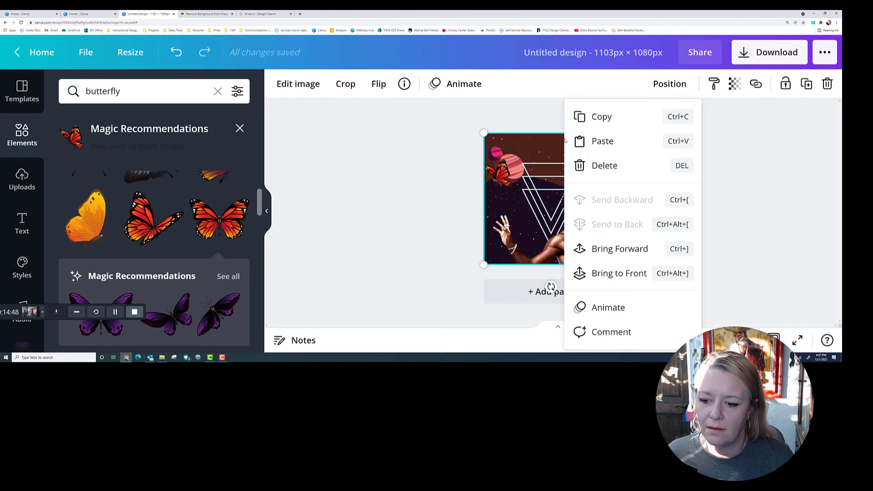
pyautogui.moveTo(547, 140); pyautogui.dragTo(549, 157)
pyautogui.click(550, 140)
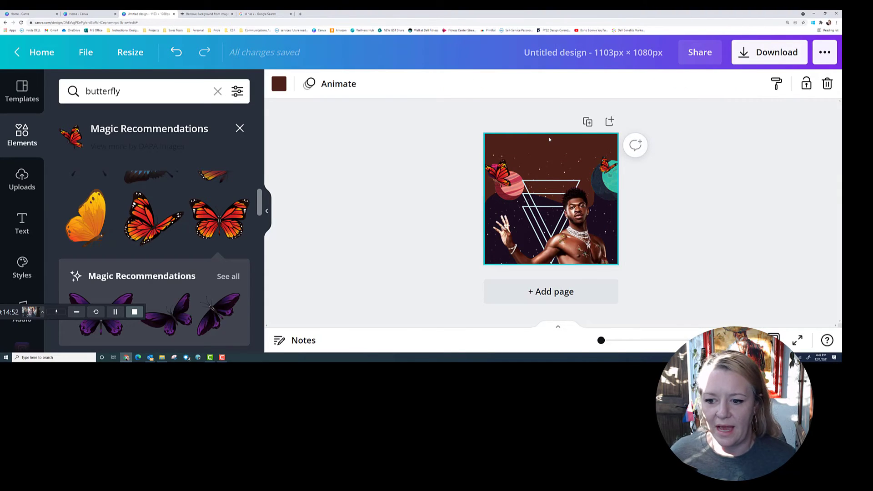
# Try the photo-colour swatches, then set the page background to the default pink
pyautogui.click(279, 85)
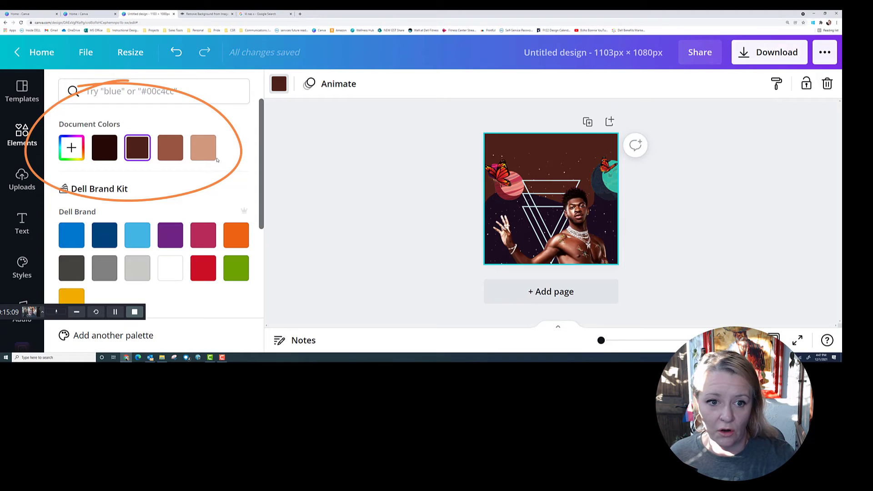
pyautogui.scroll(-3, 196, 178)
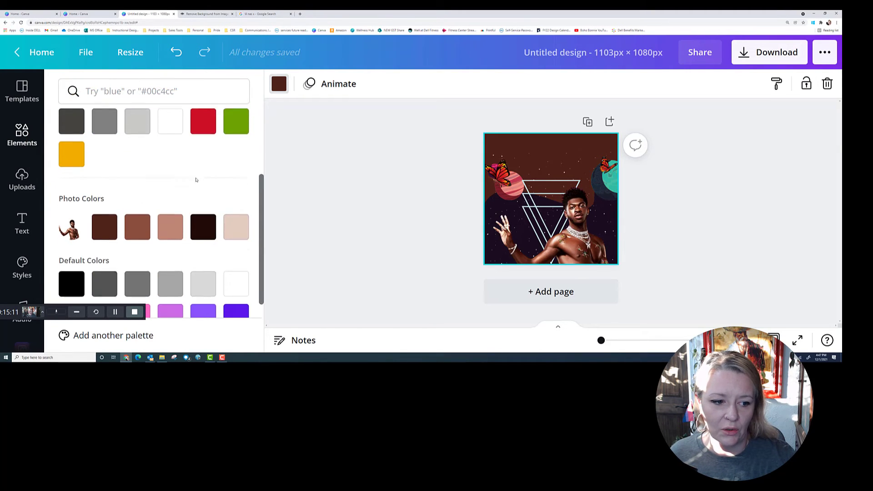
pyautogui.scroll(-1, 195, 180)
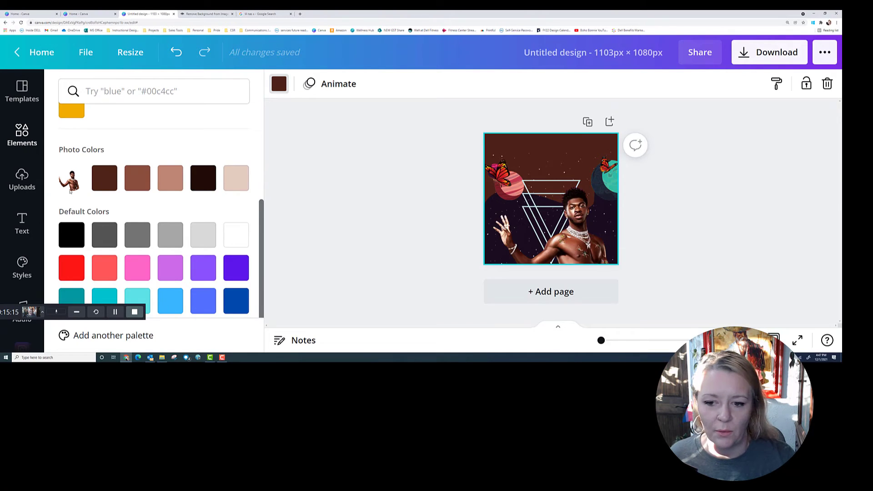
pyautogui.click(237, 183)
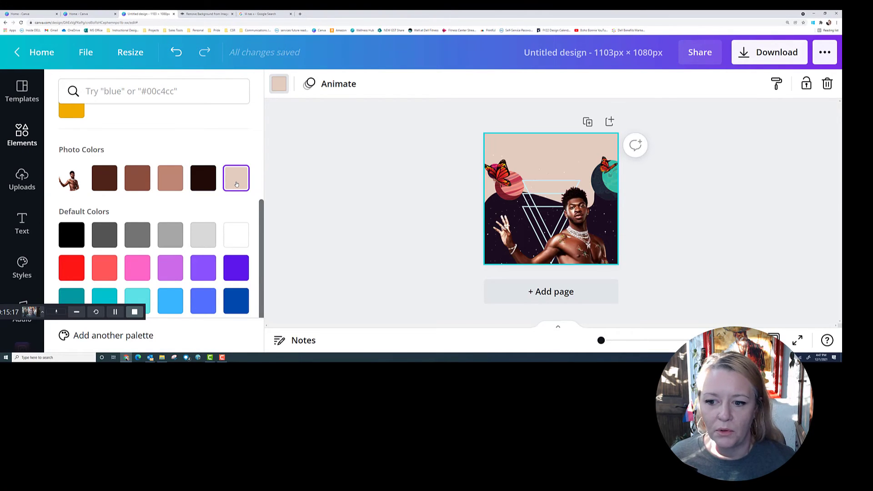
pyautogui.click(166, 184)
pyautogui.scroll(-1, 155, 205)
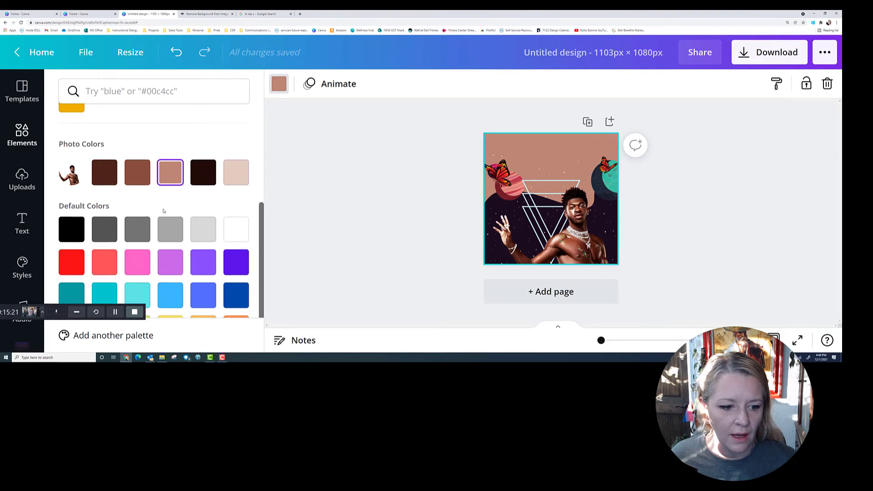
pyautogui.click(136, 227)
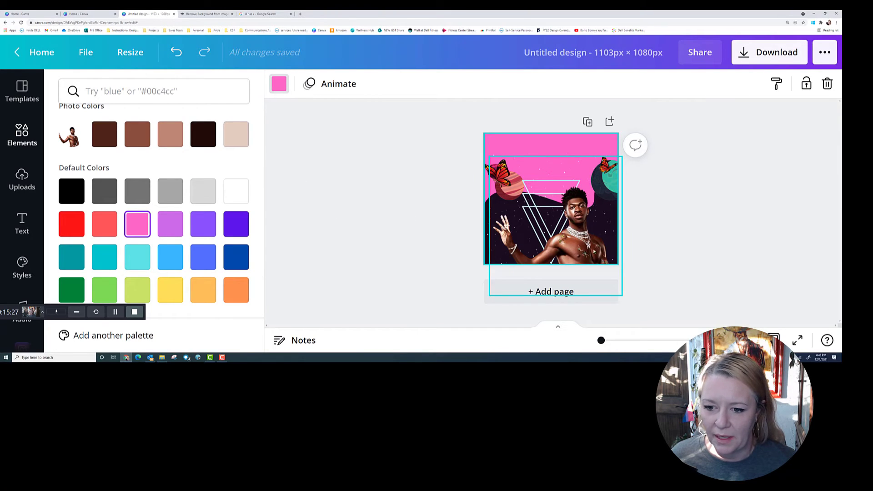
pyautogui.moveTo(519, 283); pyautogui.dragTo(601, 163)
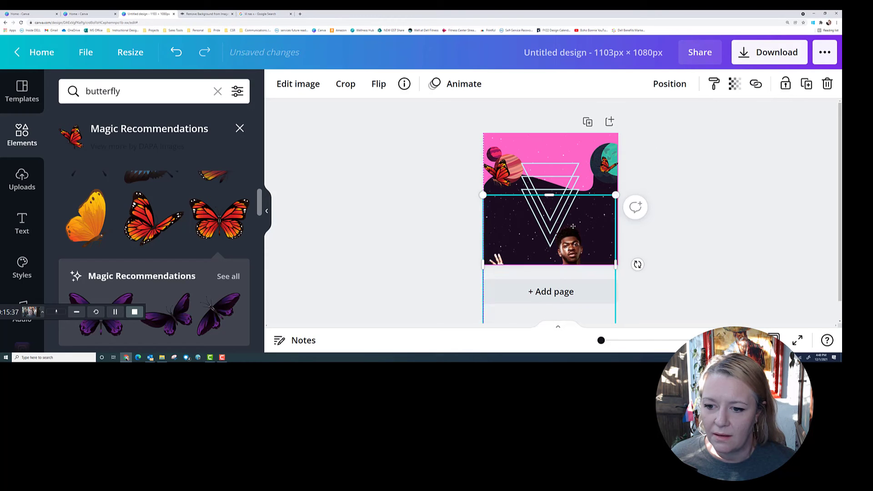
# Move the man's photo back up so its bottom aligns with the page's lower edge
pyautogui.moveTo(582, 253); pyautogui.dragTo(583, 182)
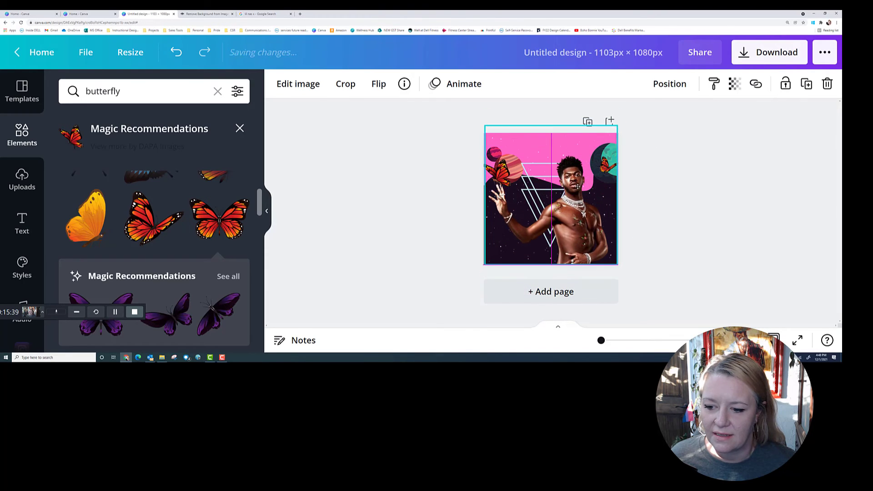
pyautogui.click(446, 228)
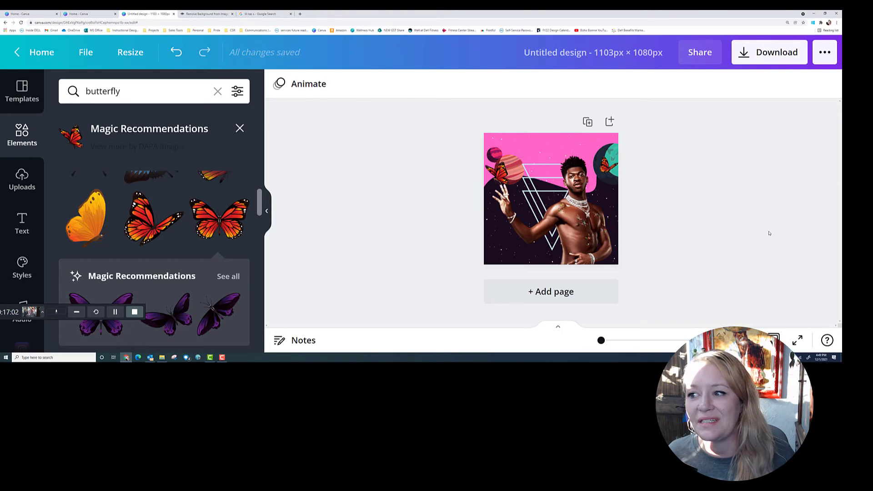
# Download the 1103 × 1080 wallpaper as a PNG file
pyautogui.click(744, 53)
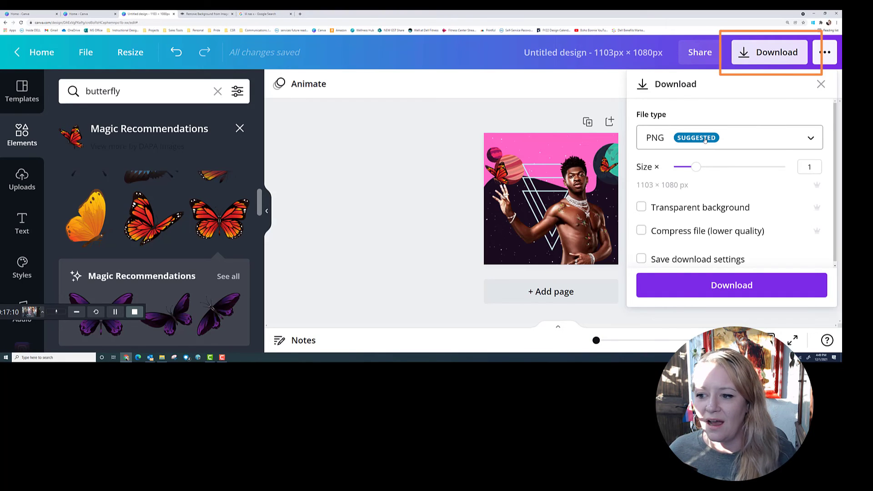
pyautogui.click(705, 139)
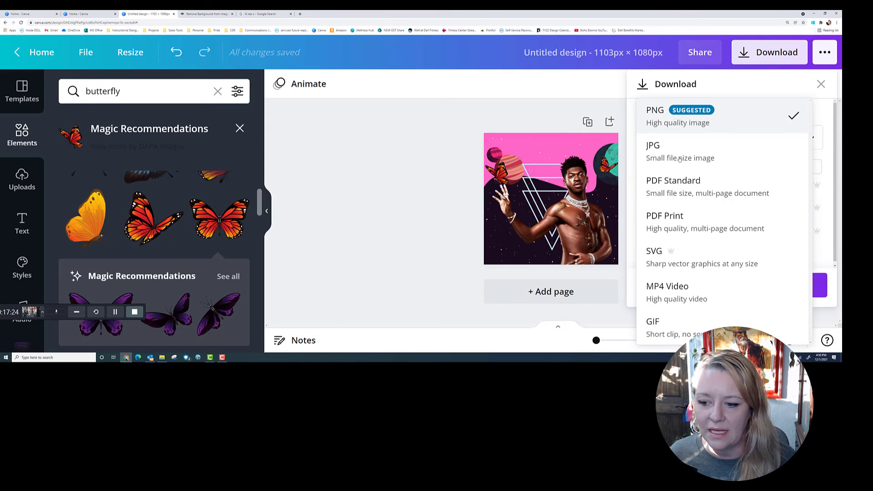
pyautogui.click(821, 84)
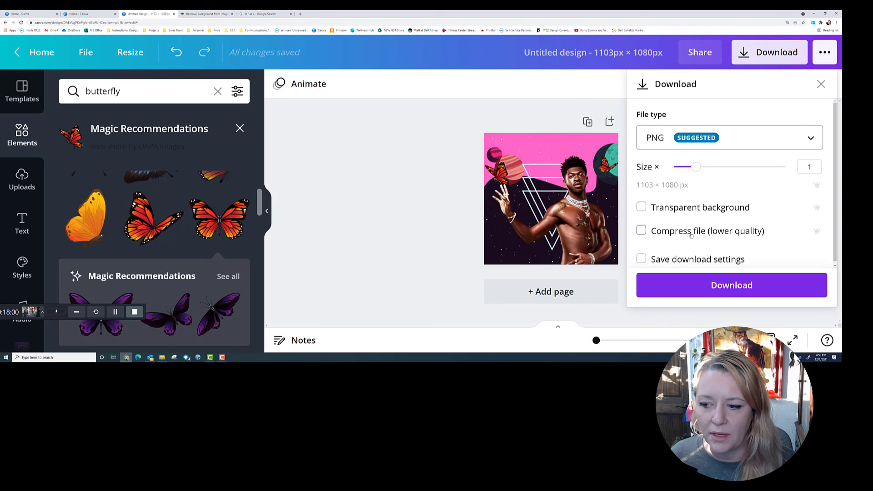
pyautogui.click(717, 282)
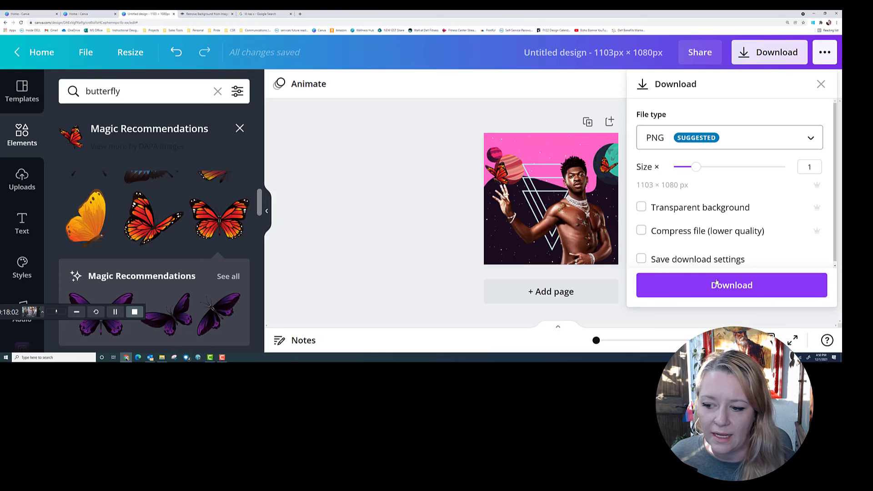